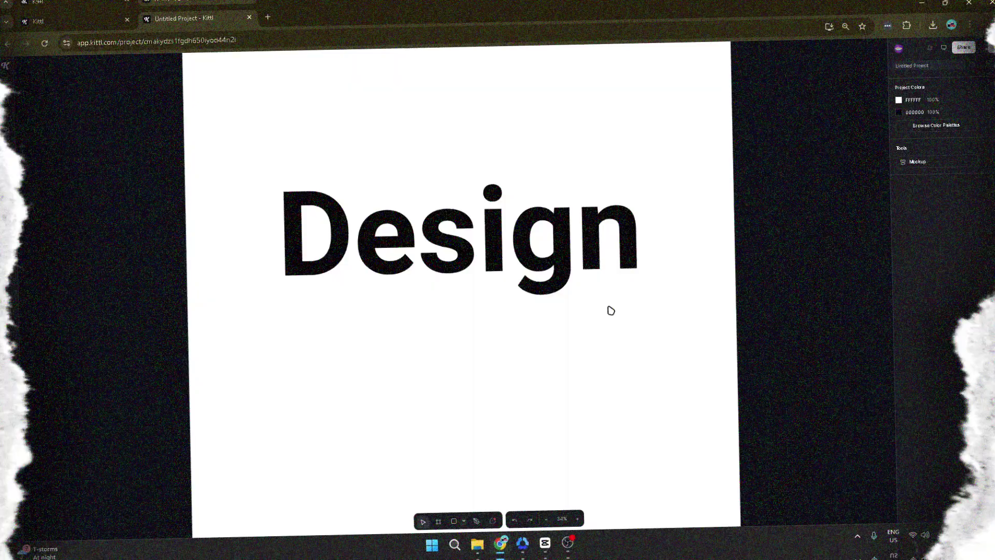
# Switch the Design text from bold Roboto to the Minguwest typeface, found by searching 'minguwe'
pyautogui.click(596, 270)
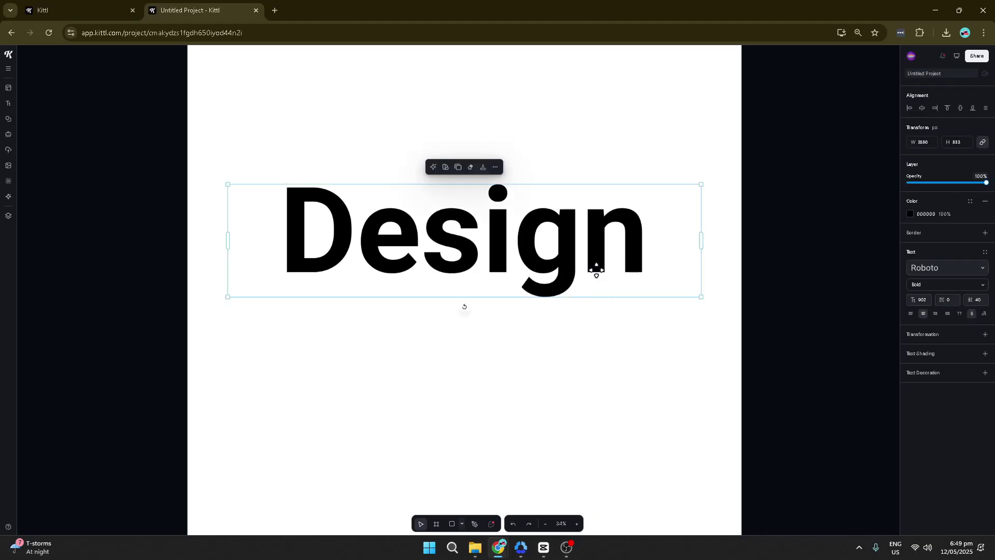
pyautogui.click(937, 269)
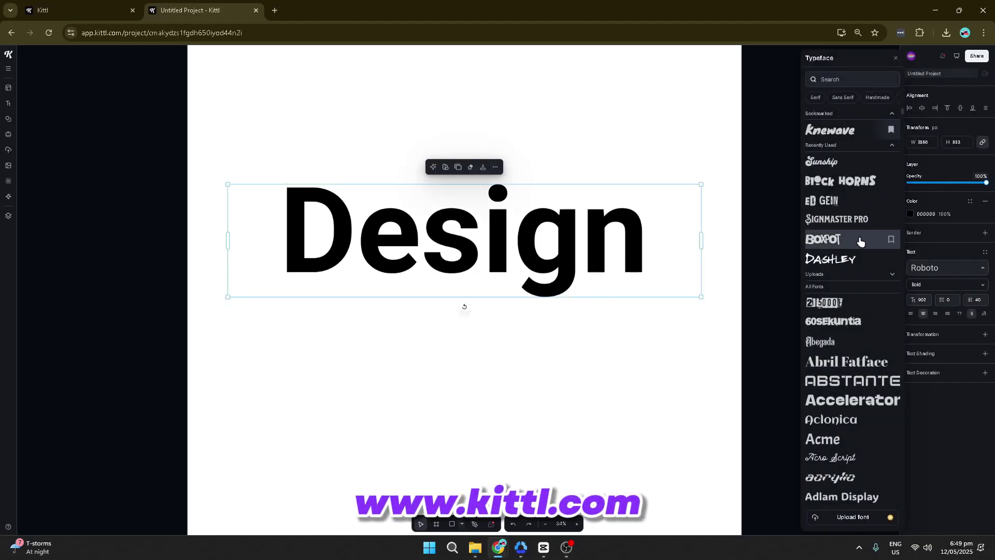
pyautogui.scroll(-5, 860, 241)
pyautogui.scroll(-10, 859, 244)
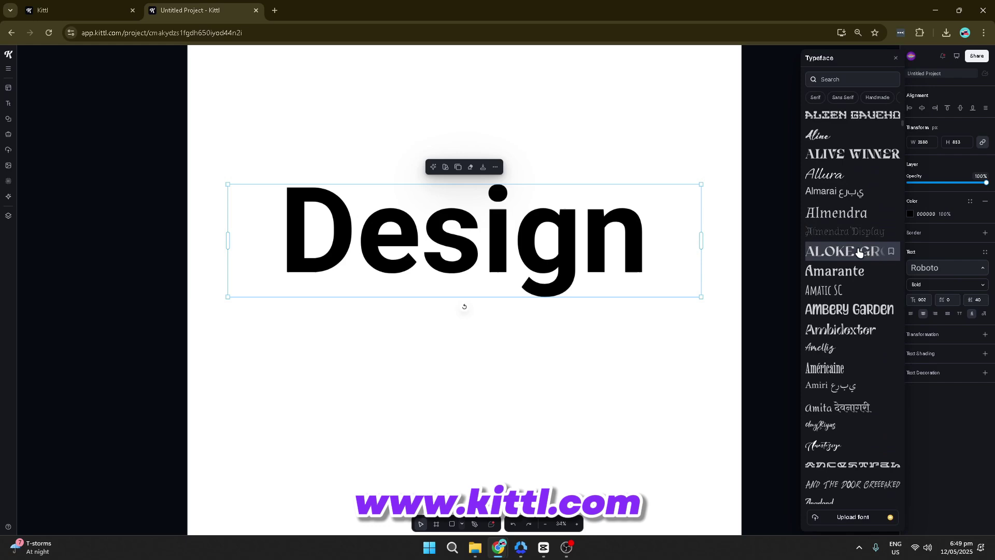
pyautogui.scroll(-10, 858, 280)
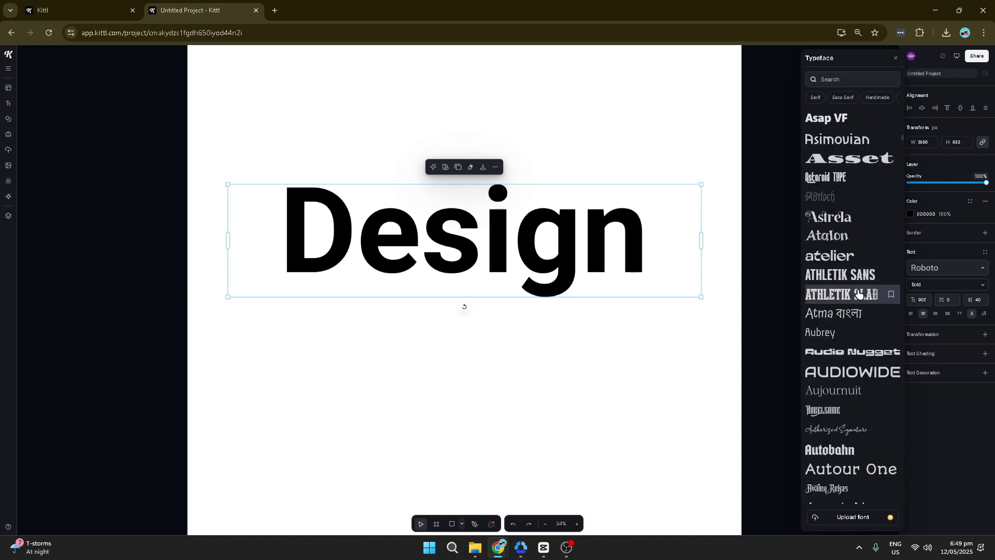
pyautogui.scroll(-8, 858, 295)
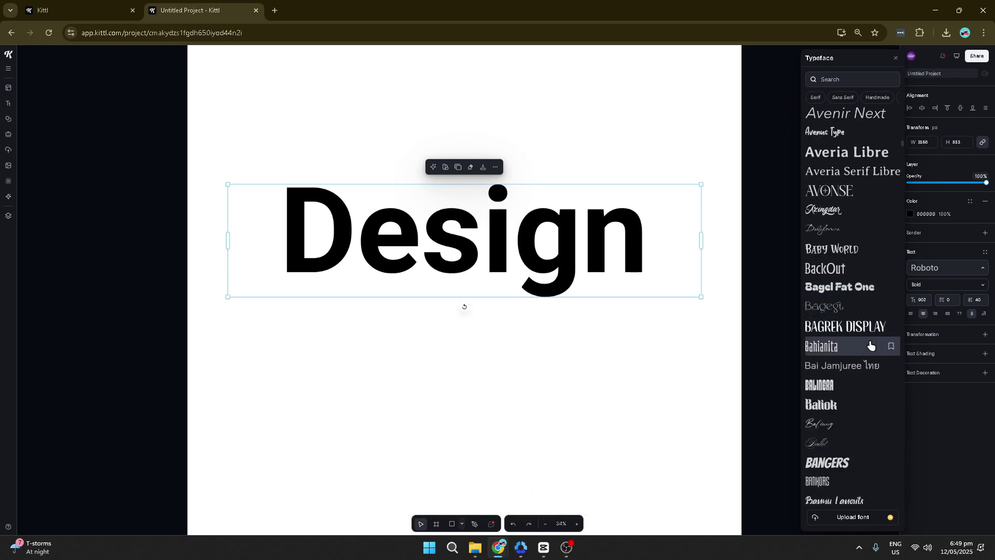
pyautogui.click(831, 79)
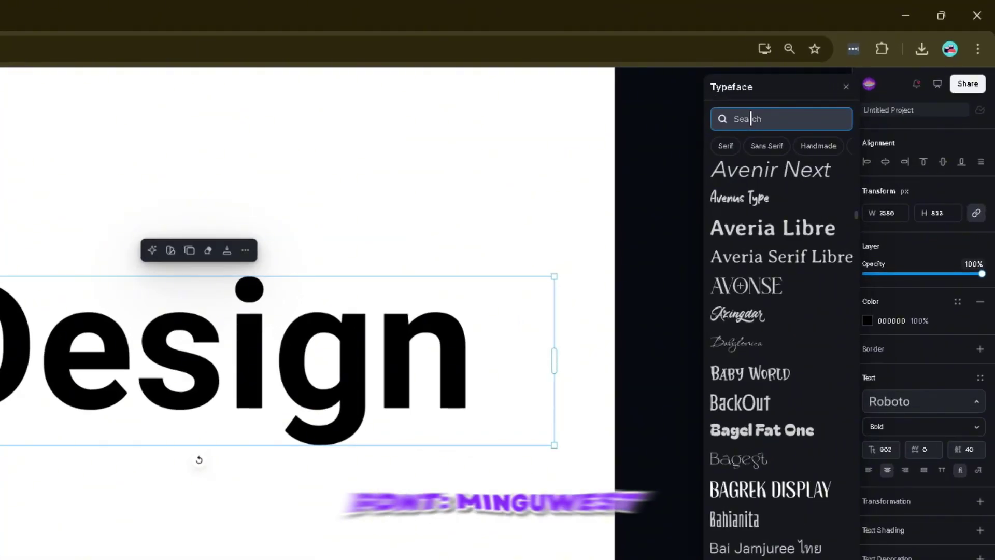
pyautogui.write('minguwest')
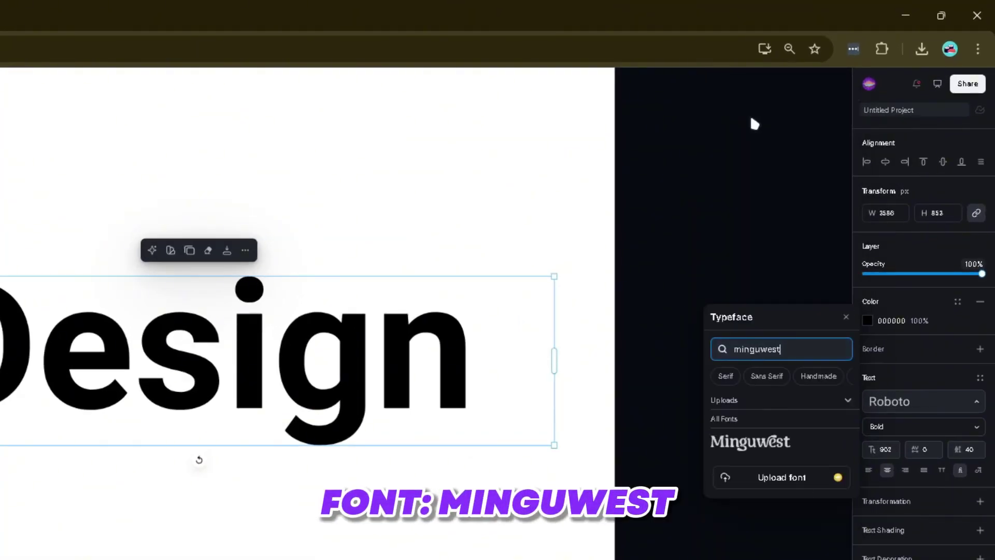
pyautogui.click(744, 448)
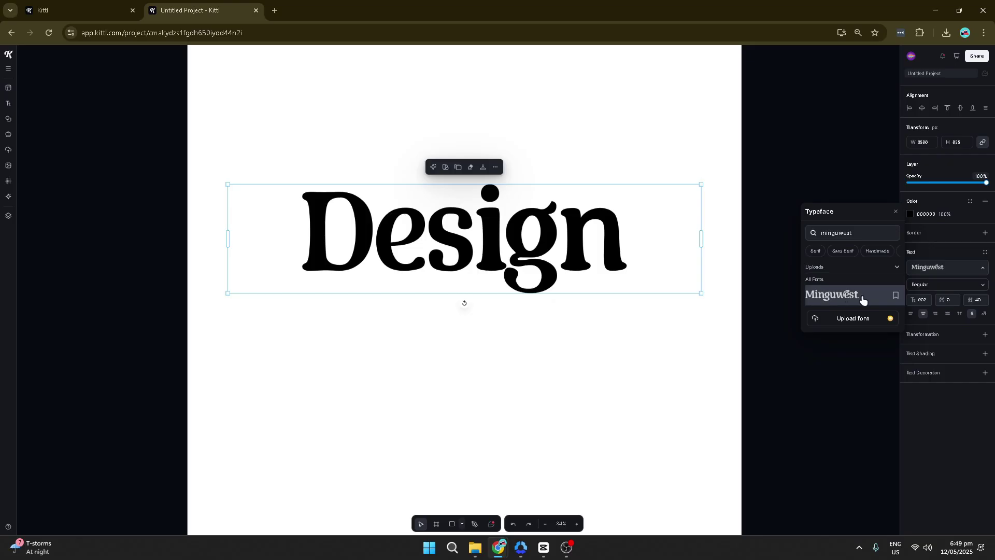
# Bookmark the Minguwest font and convert the dripped text into outlined shapes
pyautogui.click(896, 296)
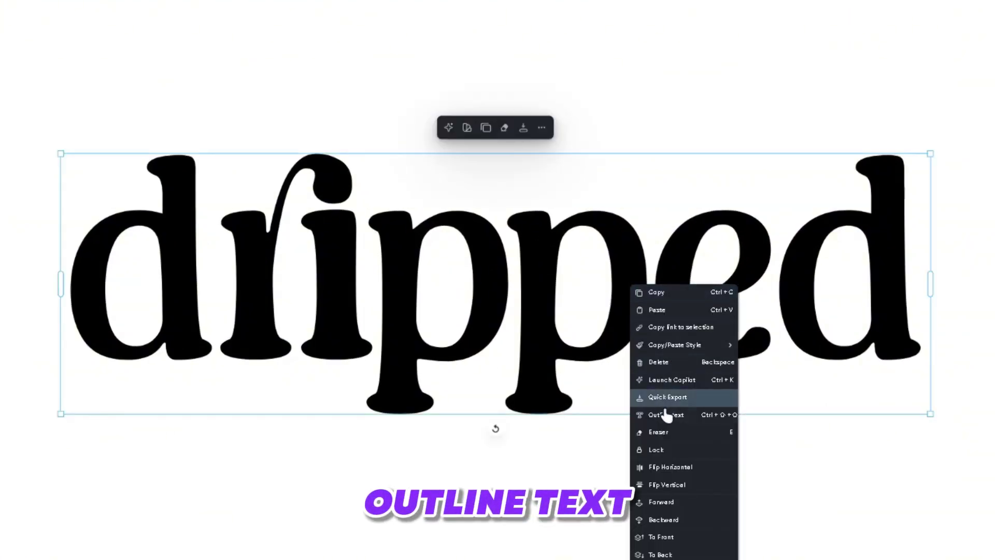
pyautogui.click(666, 415)
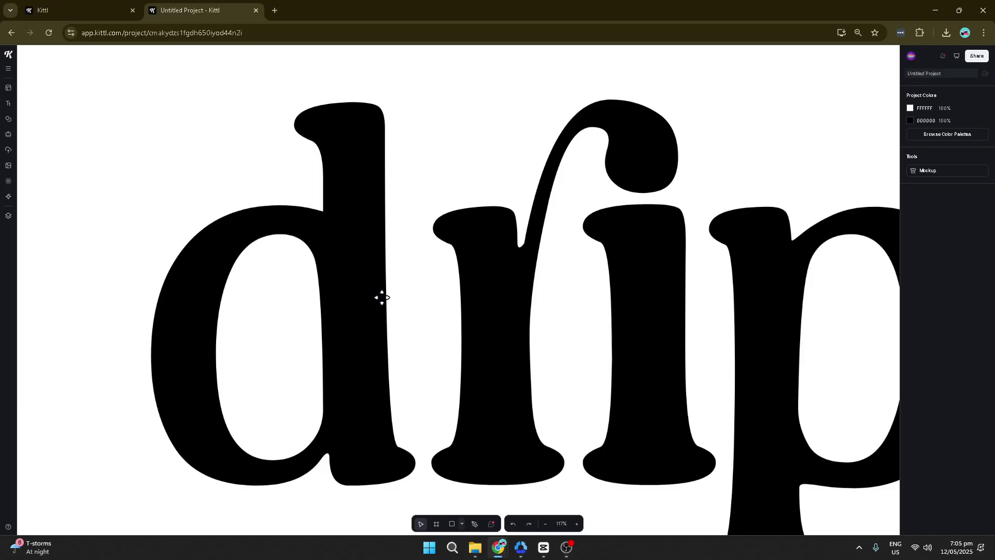
# Select the outlined d letter to start reshaping it into a melting form
pyautogui.click(358, 280)
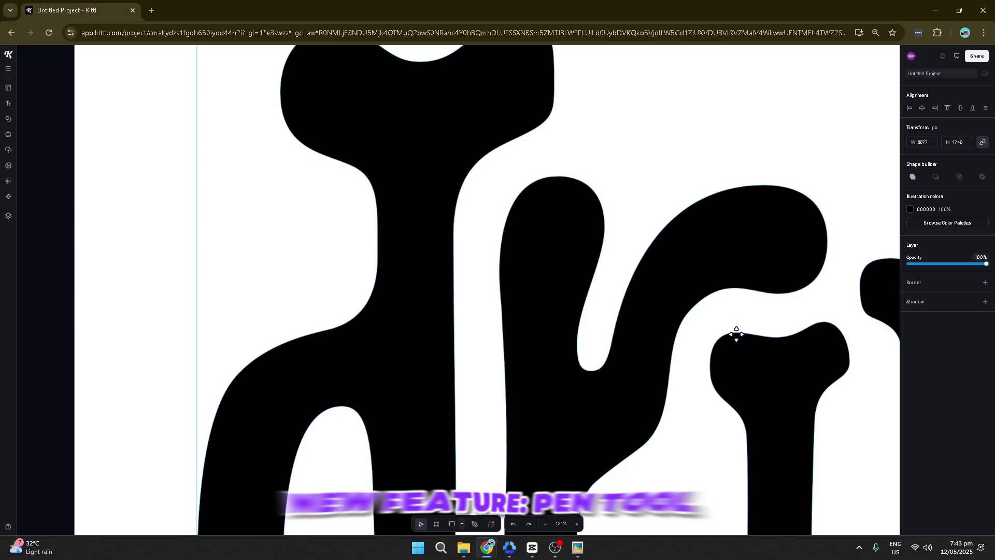
# Draw a drip path with the Pen tool, then select it together with the dripped lettering
pyautogui.click(474, 524)
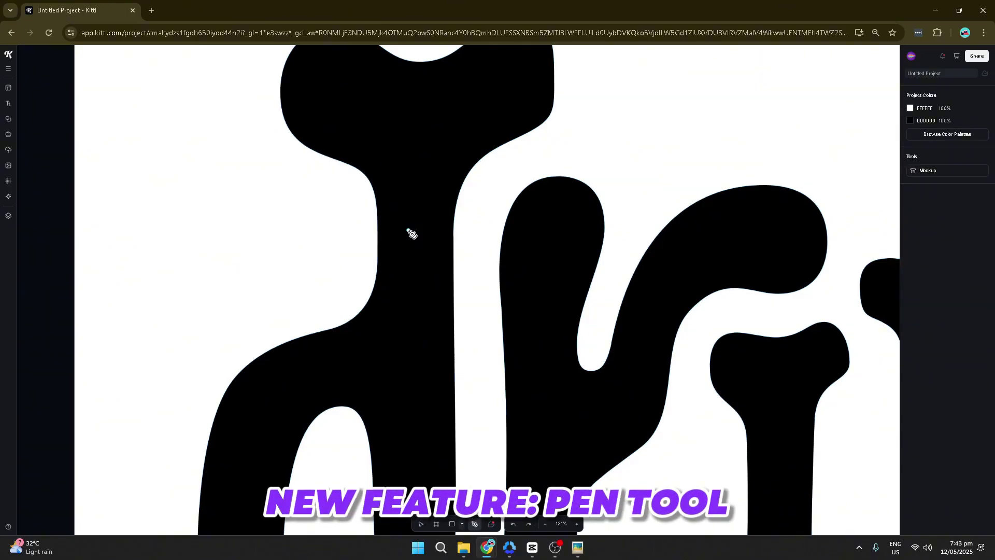
pyautogui.click(301, 135)
pyautogui.click(354, 175)
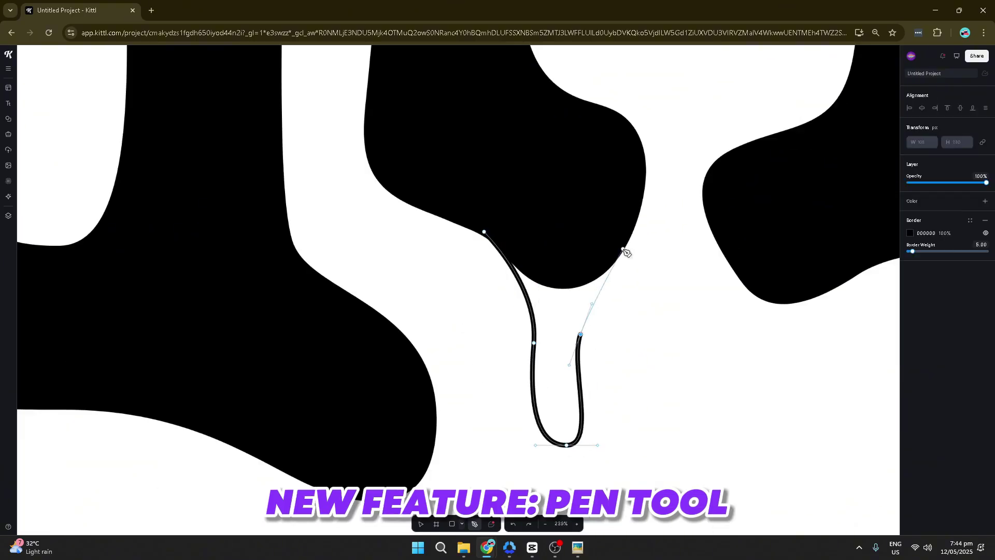
pyautogui.click(624, 250)
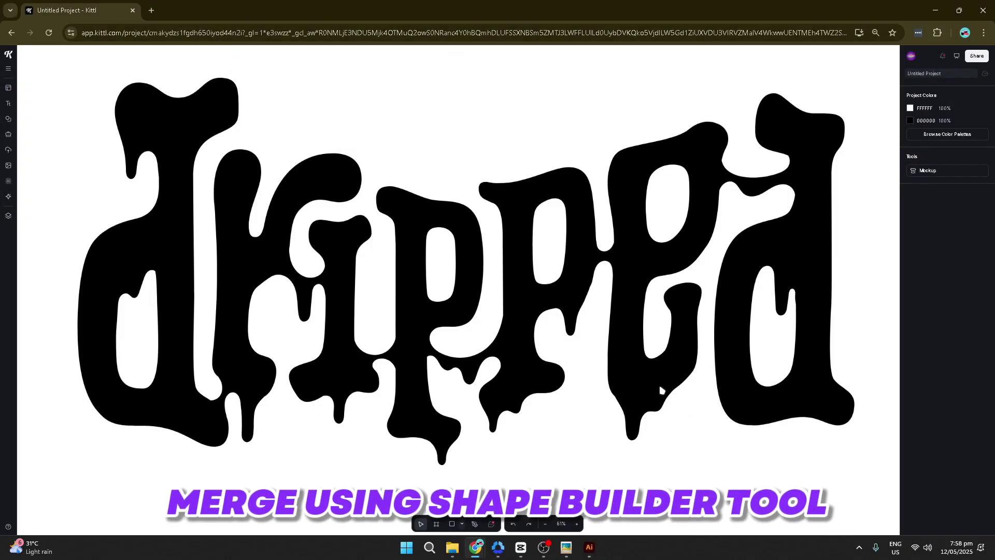
pyautogui.click(661, 387)
pyautogui.keyDown('shift'); pyautogui.click(668, 262); pyautogui.keyUp('shift')
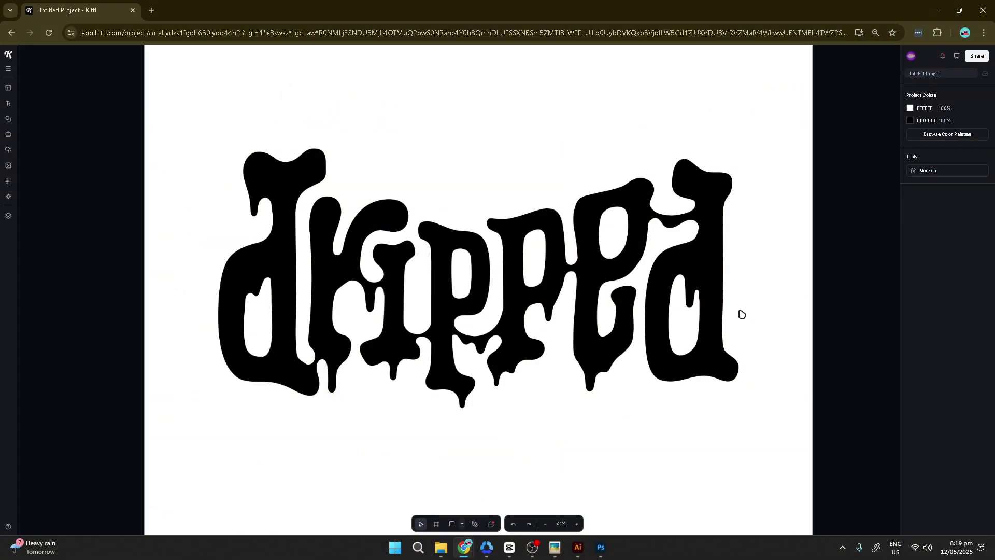
# Thicken the eye's inner and outer outlines and the skull head outline with Border Weight
pyautogui.moveTo(748, 228); pyautogui.dragTo(749, 318)
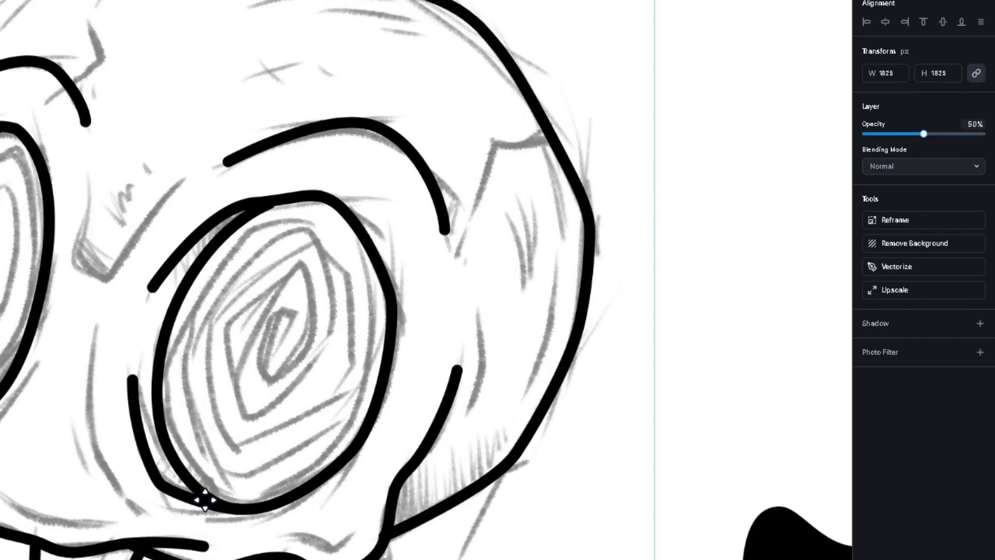
pyautogui.click(205, 499)
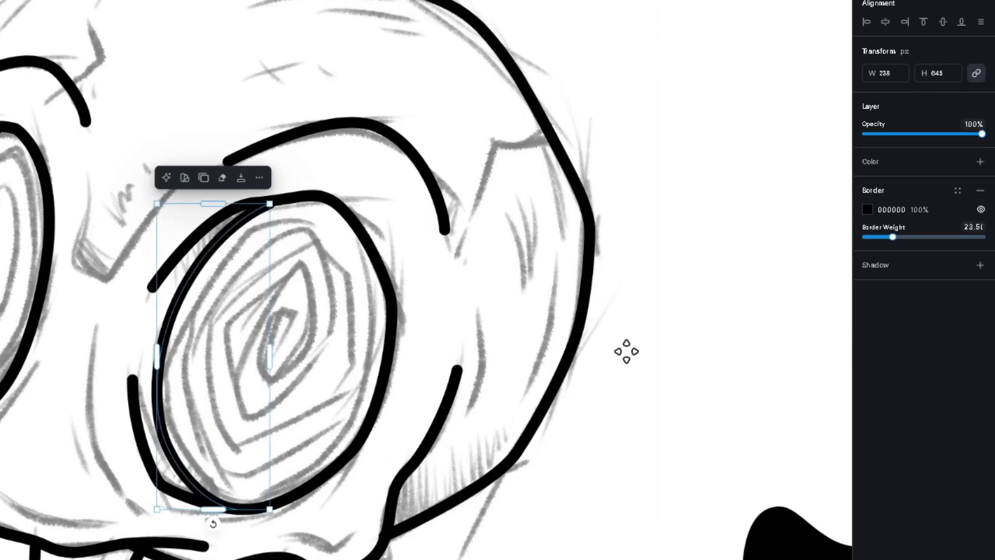
pyautogui.moveTo(890, 245)
pyautogui.mouseDown()
pyautogui.moveTo(950, 239)
pyautogui.moveTo(934, 239)
pyautogui.mouseUp()
pyautogui.click(390, 302)
pyautogui.click(591, 268)
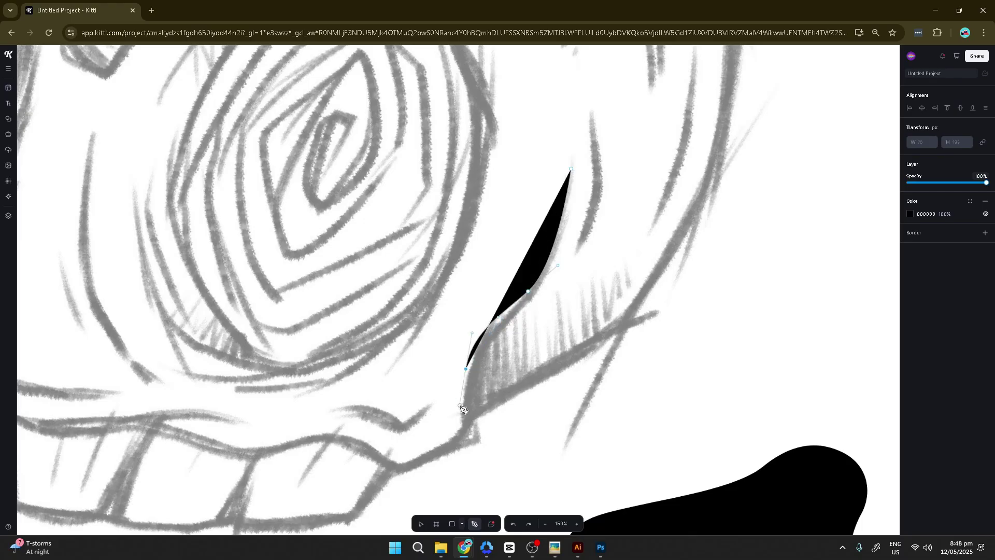
# Draw a solid black tapered mouth shape along the skull sketch with the Pen tool
pyautogui.moveTo(461, 406); pyautogui.dragTo(460, 405)
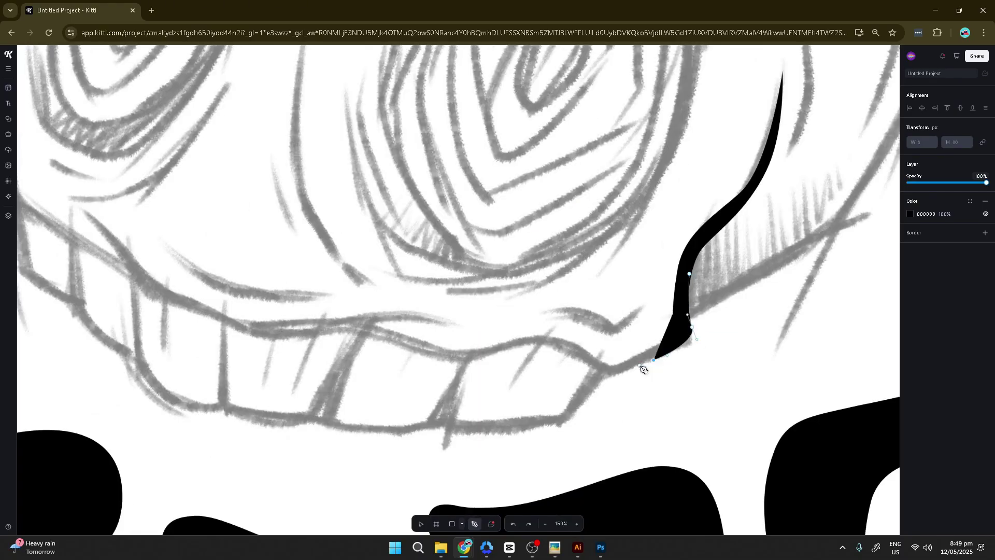
pyautogui.click(273, 334)
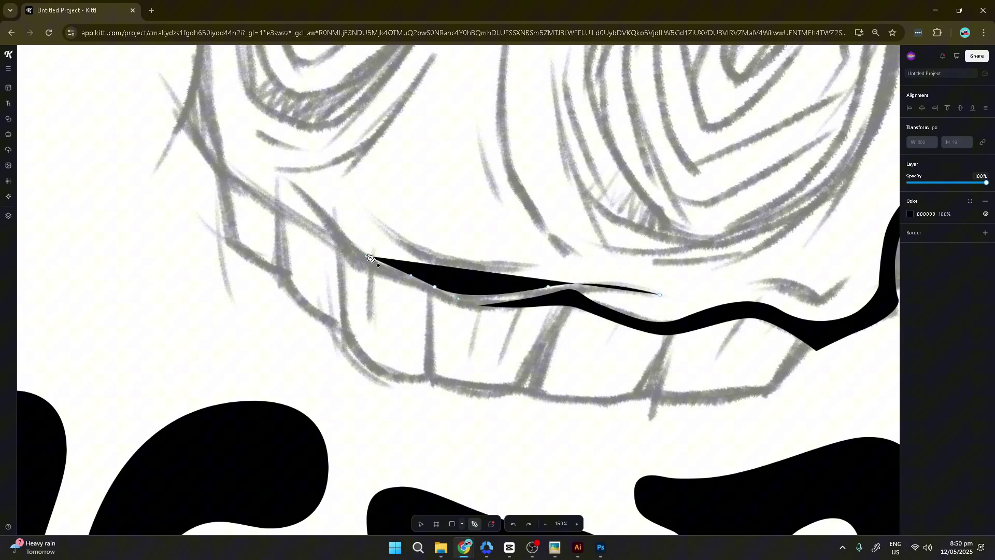
pyautogui.click(287, 181)
pyautogui.click(488, 313)
pyautogui.scroll(4, 356, 192)
pyautogui.hscroll(-3, 356, 192)
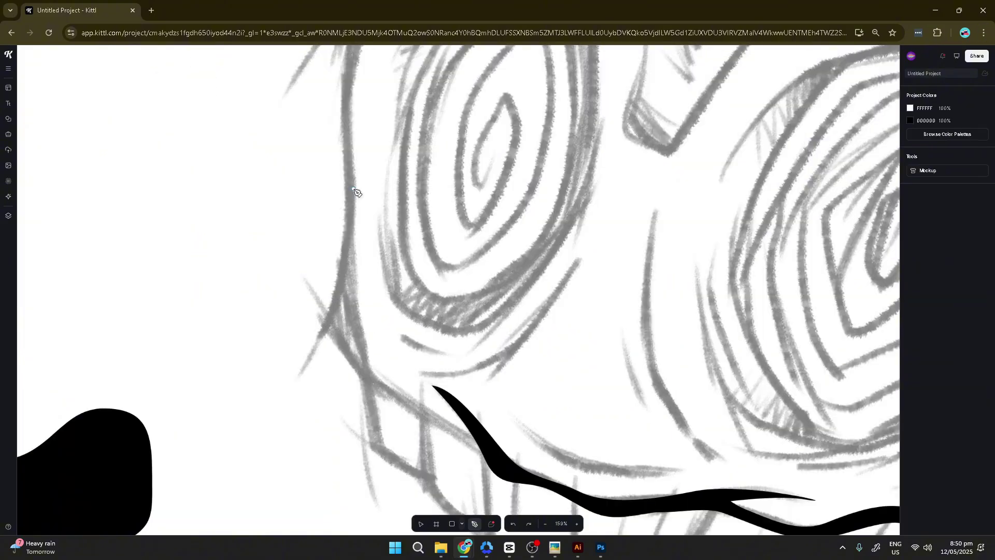
pyautogui.click(382, 383)
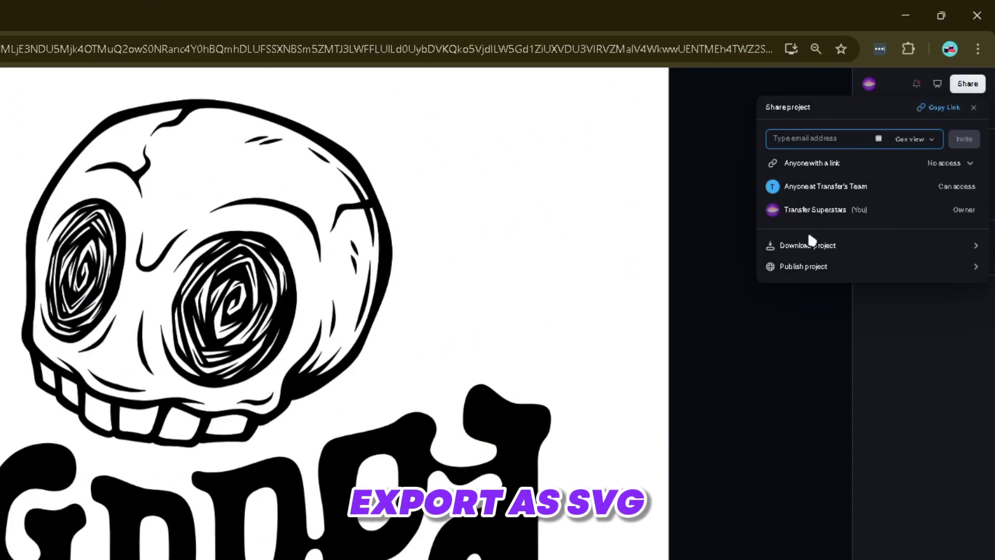
# Download the design in SVG format as Untitled Project.svg
pyautogui.click(811, 243)
pyautogui.click(848, 204)
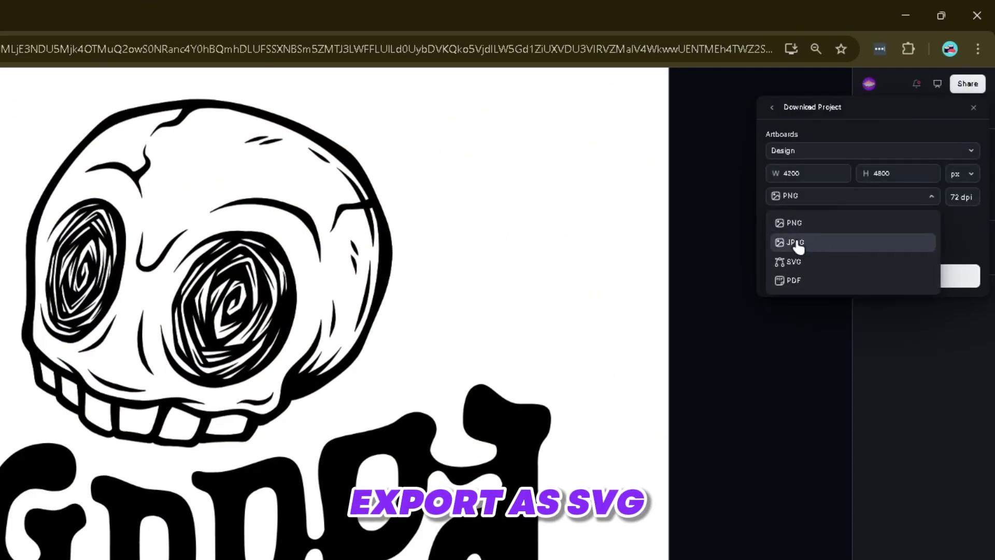
pyautogui.click(795, 260)
pyautogui.click(881, 282)
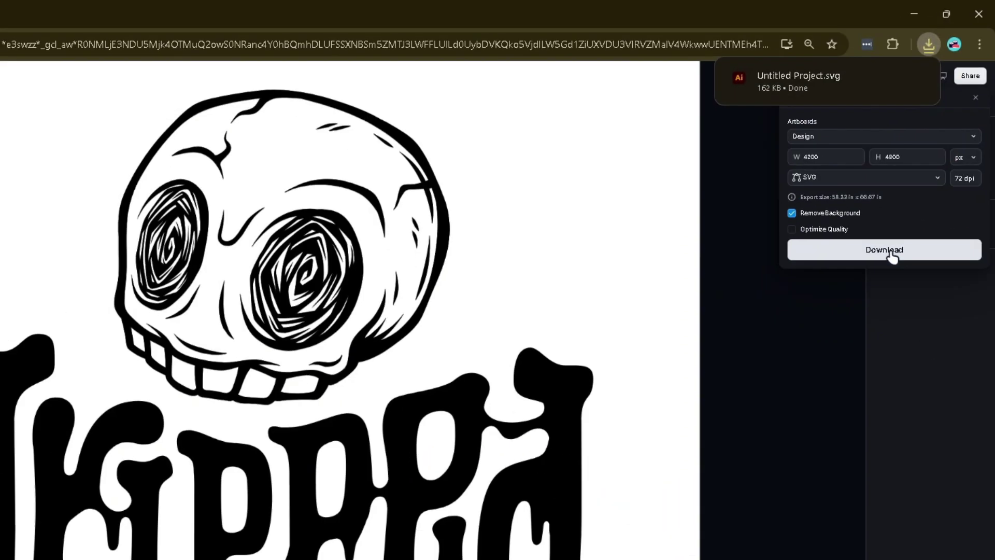
pyautogui.click(557, 389)
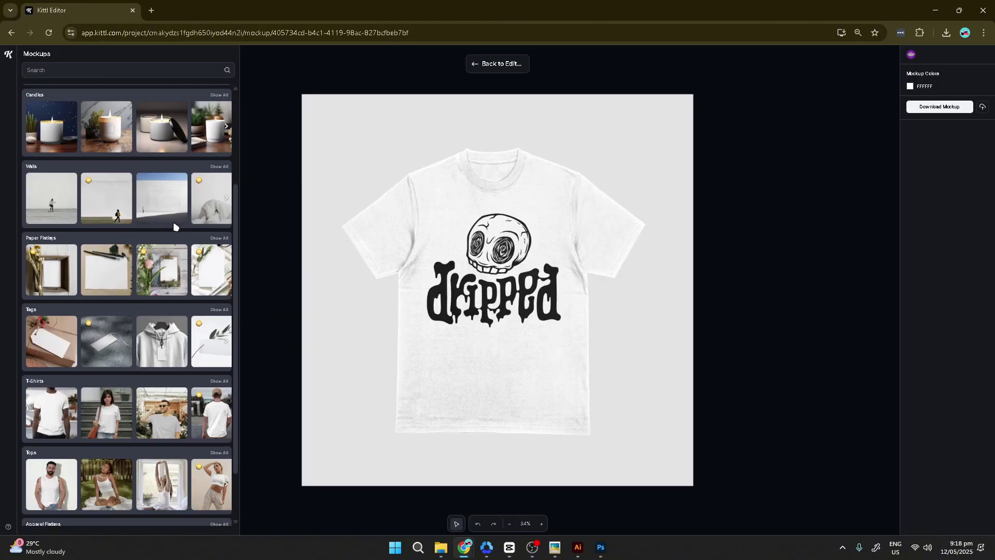
# Scroll through Kittl's mockup options to browse for a tote bag mockup
pyautogui.scroll(-5, 178, 241)
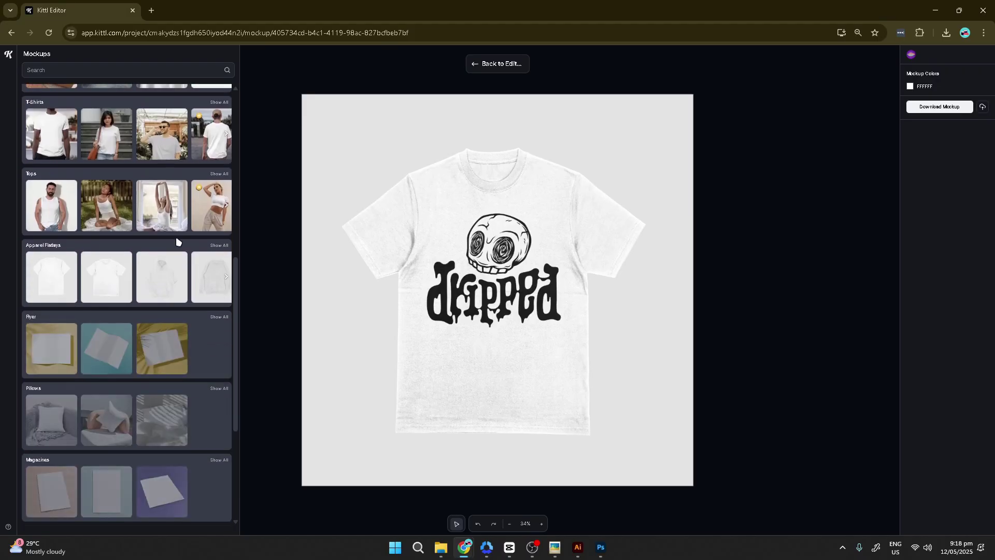
pyautogui.scroll(-1, 178, 242)
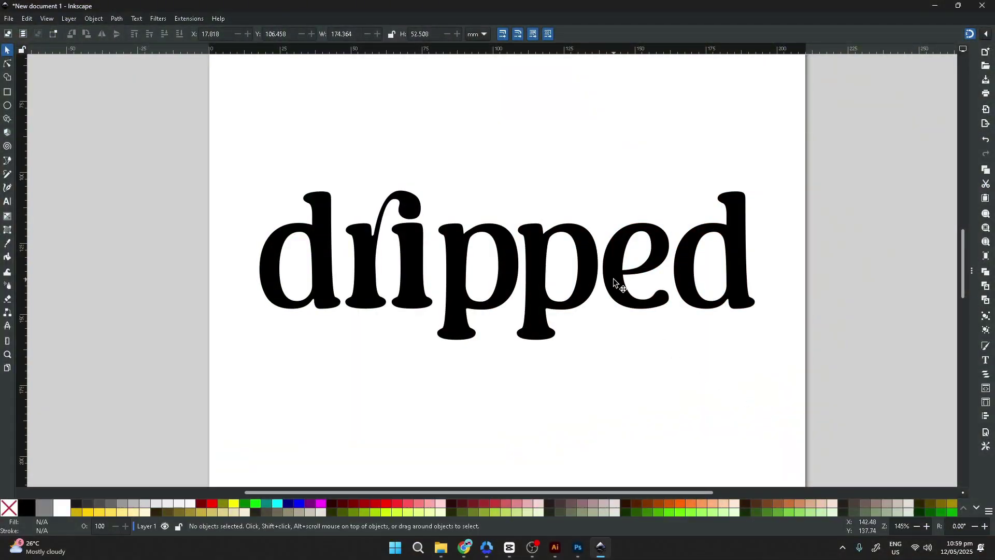
# Reposition the dripped text on the page and check its Minguwest font in Text and Font
pyautogui.moveTo(613, 281); pyautogui.dragTo(664, 324)
pyautogui.click(986, 360)
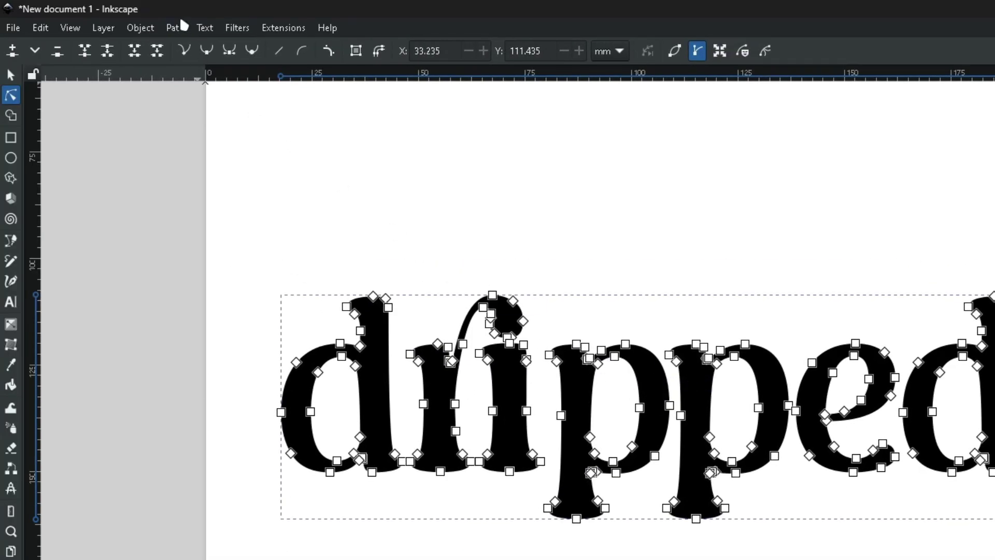
# Break the dripped lettering path apart into separate letter pieces
pyautogui.click(184, 25)
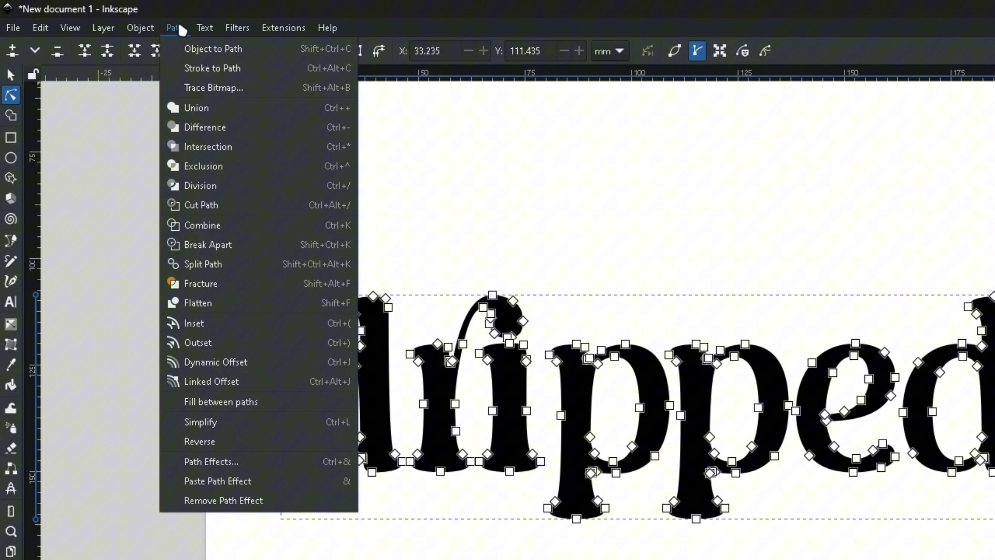
pyautogui.click(206, 270)
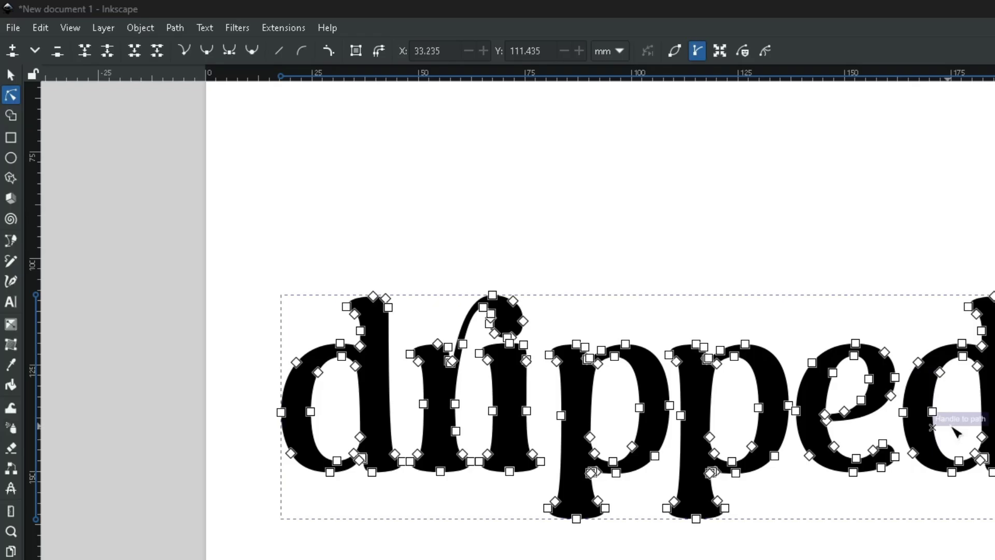
pyautogui.scroll(3, 945, 386)
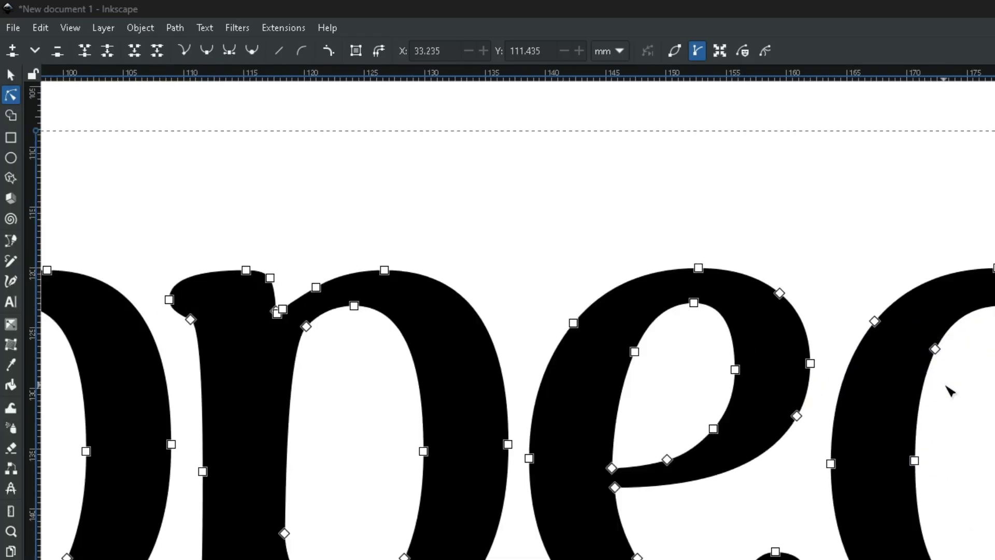
# Reshape the rightmost letter's stem: its top curve, top-left lobe and bottom curve
pyautogui.click(873, 322)
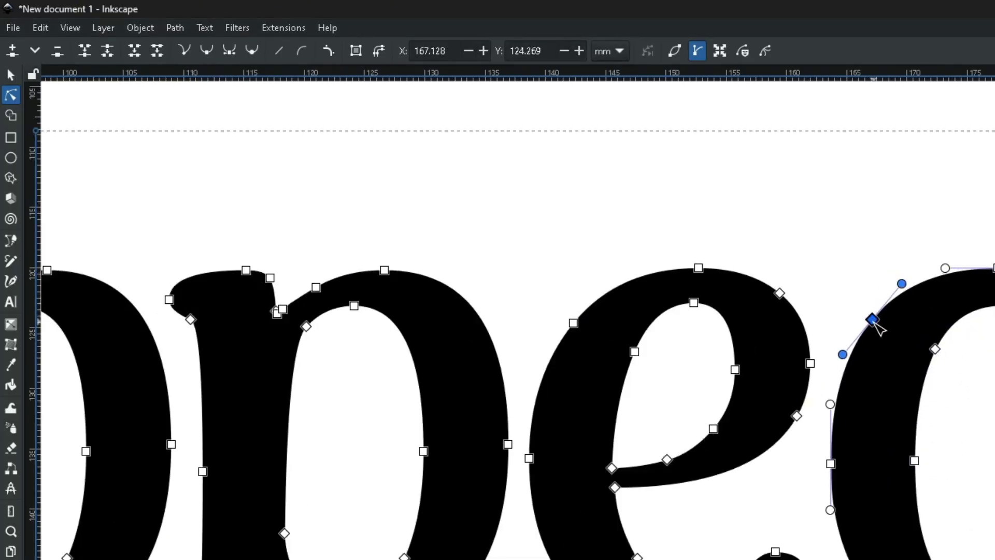
pyautogui.click(936, 351)
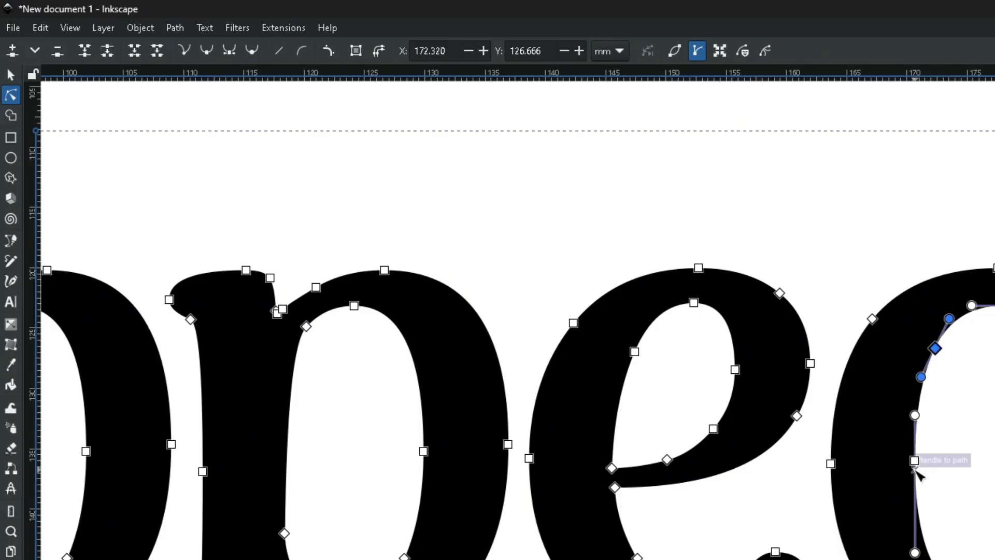
pyautogui.click(923, 535)
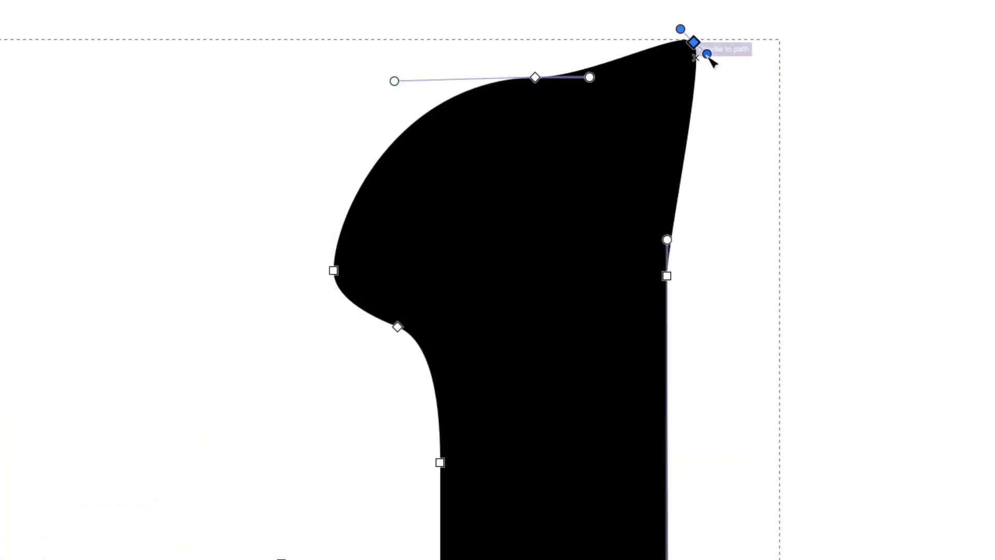
pyautogui.moveTo(710, 55); pyautogui.dragTo(697, 50)
pyautogui.moveTo(333, 276); pyautogui.dragTo(318, 48)
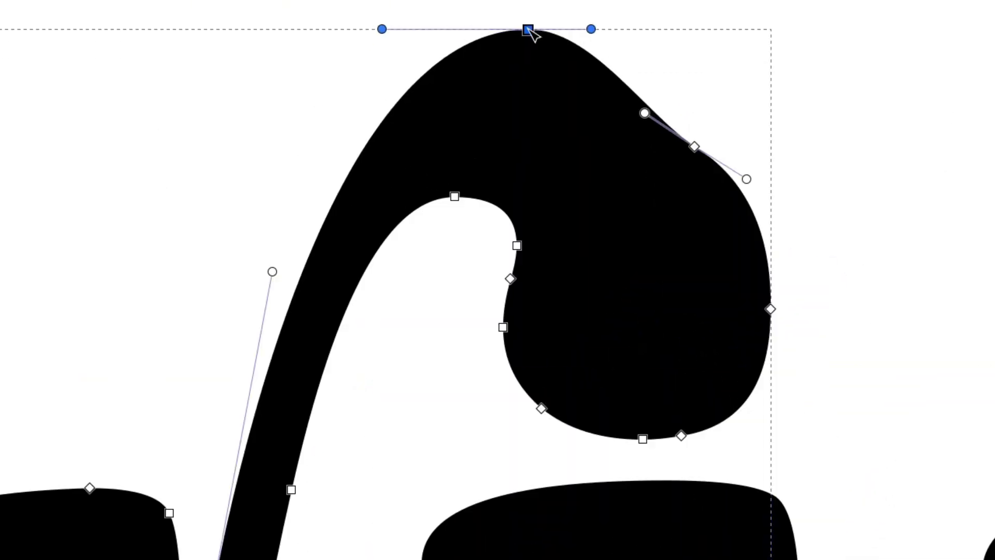
pyautogui.moveTo(769, 308); pyautogui.dragTo(805, 238)
# Round out the hooked letter's bowl and inner hook, deleting surplus nodes, and lower the n's arch
pyautogui.moveTo(456, 195); pyautogui.dragTo(449, 237)
pyautogui.press('Delete')
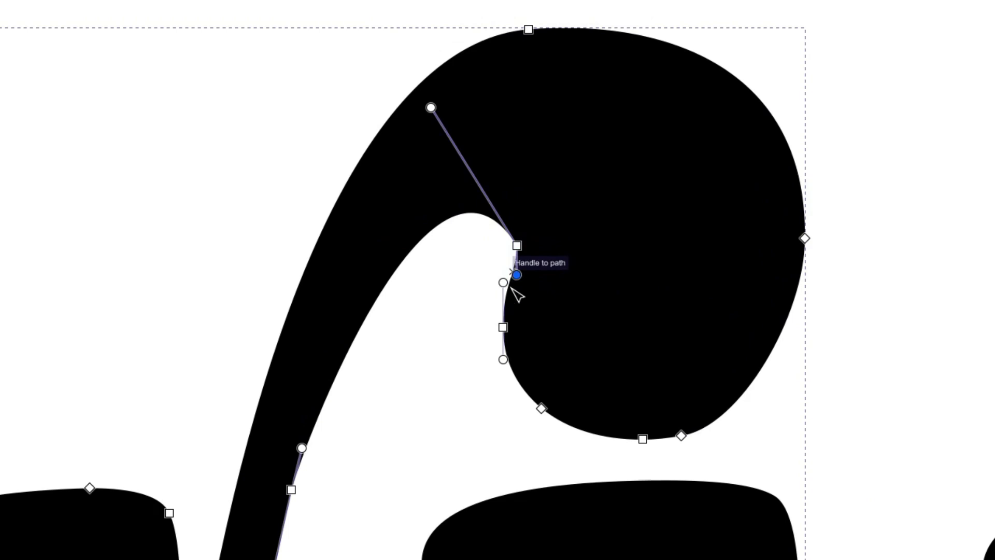
pyautogui.press('Delete')
pyautogui.moveTo(503, 328); pyautogui.dragTo(526, 396)
pyautogui.moveTo(642, 439); pyautogui.dragTo(644, 461)
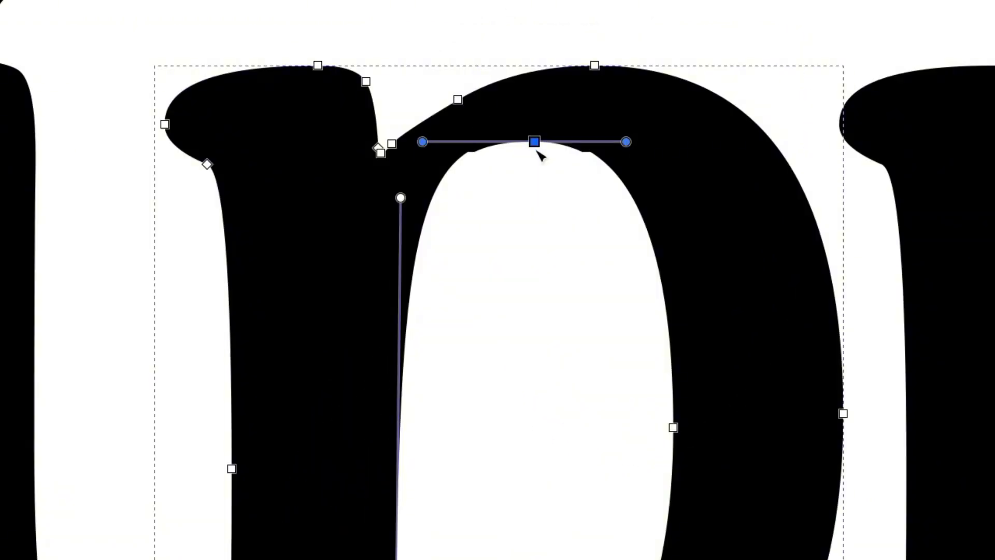
pyautogui.moveTo(540, 150); pyautogui.dragTo(506, 251)
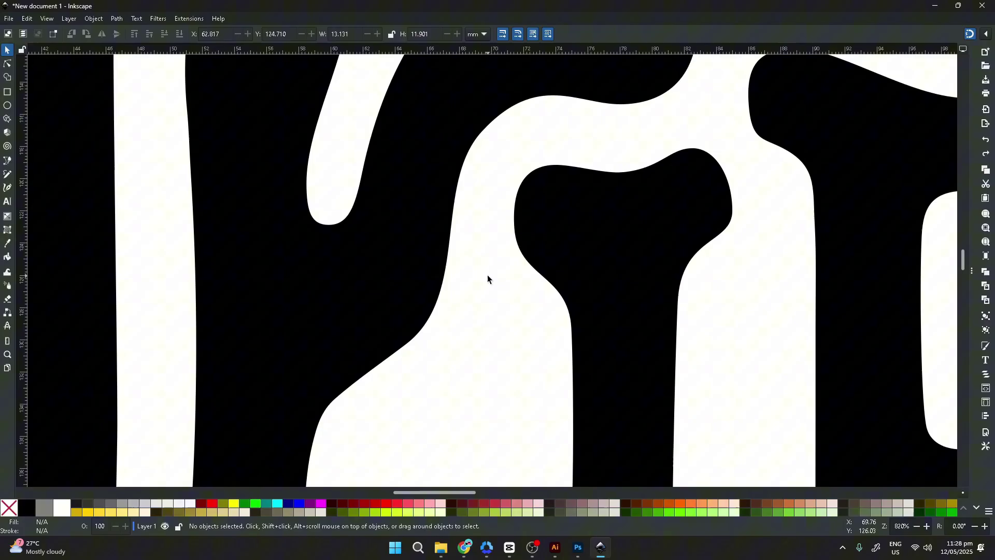
# Draw curved drips with rounded tips hanging below the letters using the Bézier pen
pyautogui.click(7, 161)
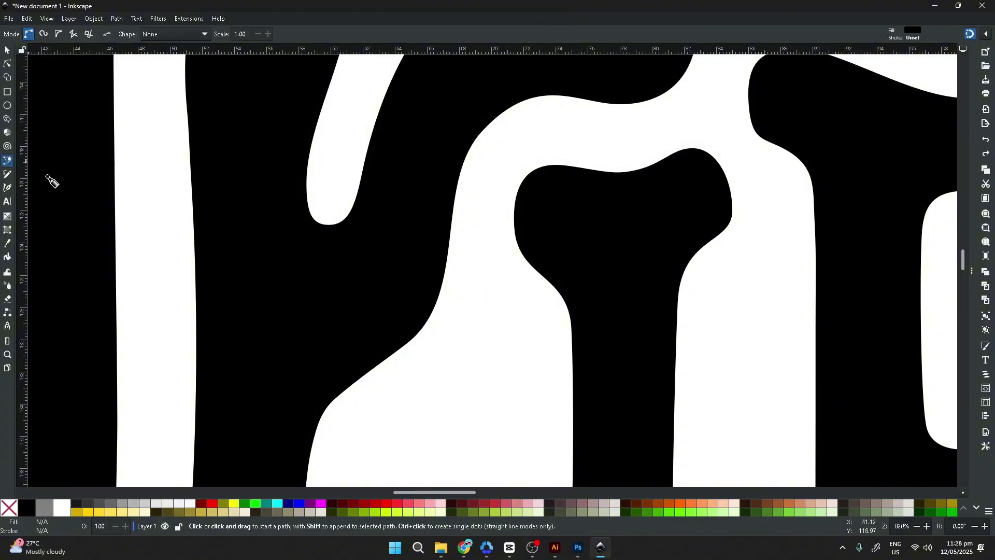
pyautogui.click(440, 280)
pyautogui.moveTo(571, 317); pyautogui.dragTo(527, 371)
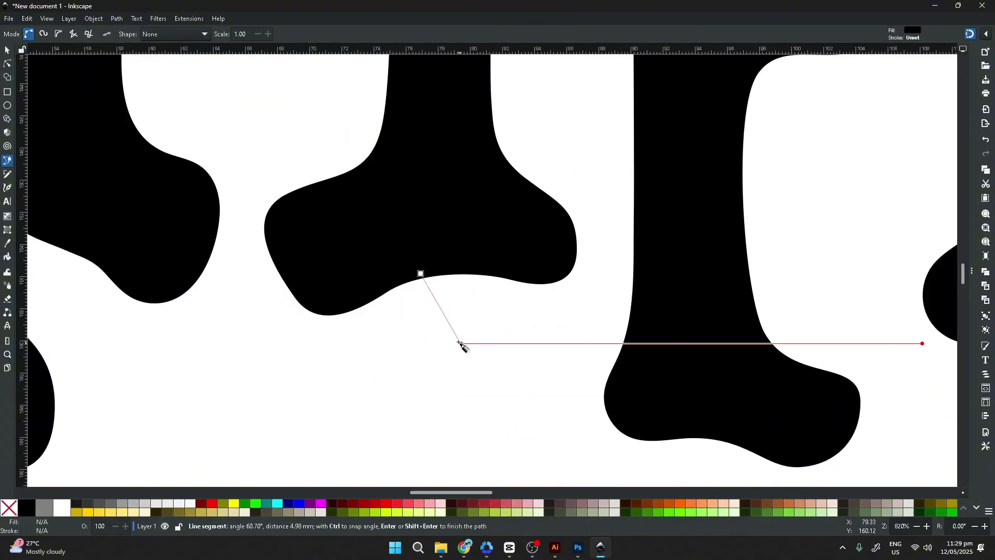
pyautogui.moveTo(468, 410); pyautogui.dragTo(479, 411)
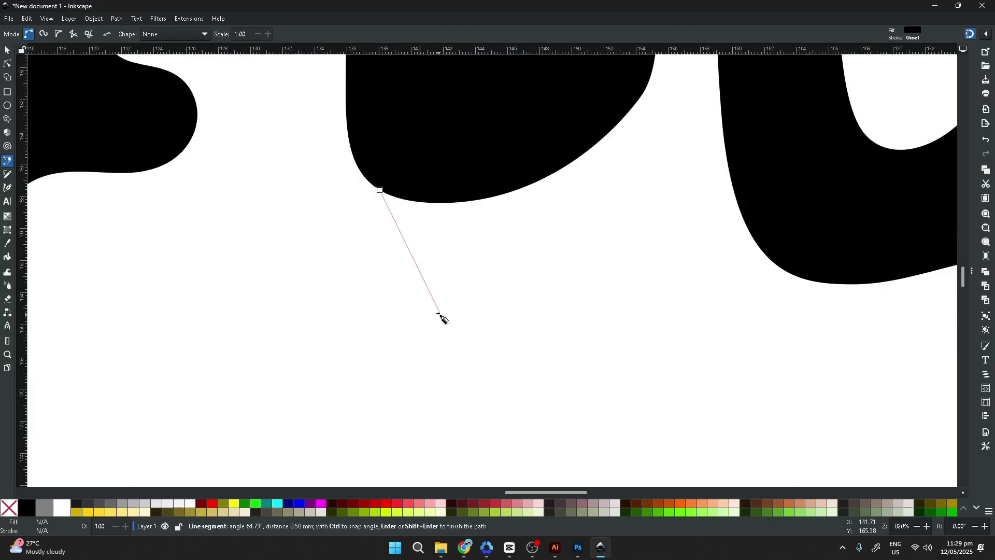
pyautogui.moveTo(501, 231); pyautogui.dragTo(548, 222)
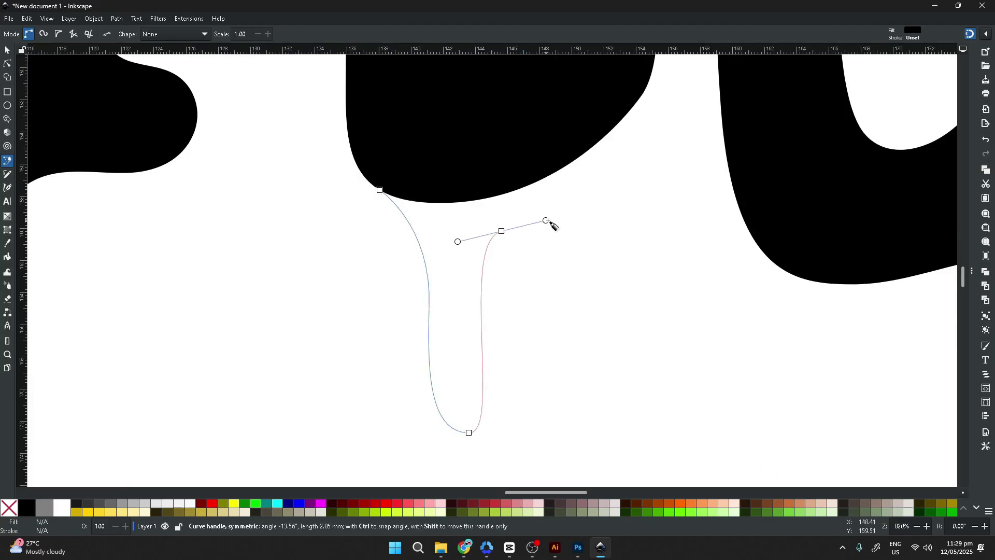
pyautogui.moveTo(555, 169); pyautogui.dragTo(586, 152)
# Draw another drip outline in a gap between letters, with corner points and a wavy edge
pyautogui.click(366, 181)
pyautogui.moveTo(480, 217)
pyautogui.mouseDown()
pyautogui.moveTo(564, 222)
pyautogui.moveTo(493, 270)
pyautogui.mouseUp()
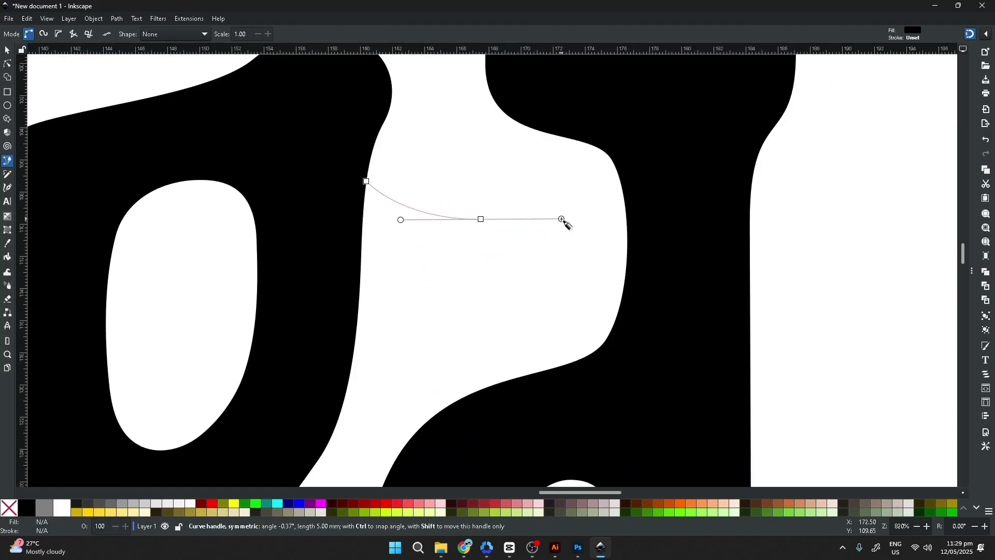
pyautogui.click(611, 133)
pyautogui.click(644, 138)
pyautogui.click(677, 222)
pyautogui.click(629, 255)
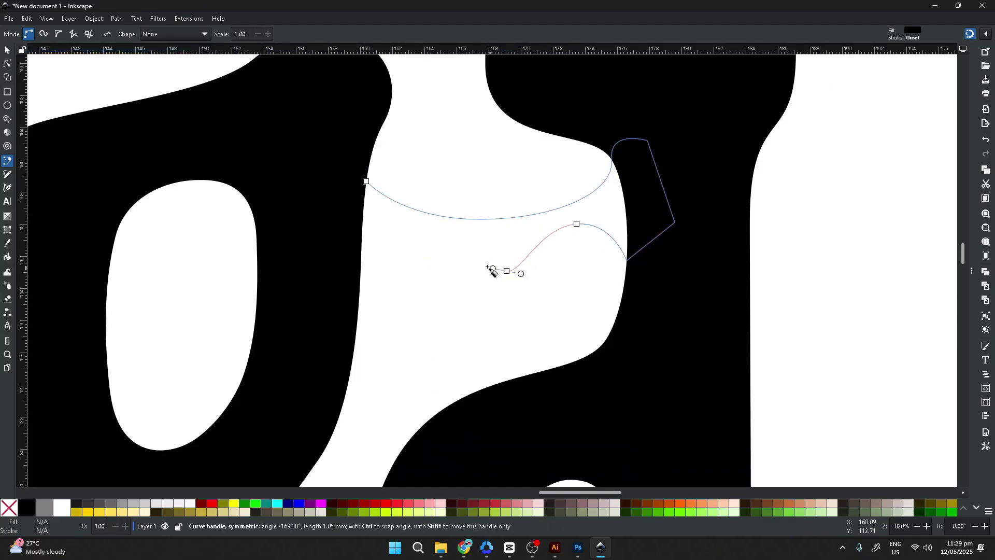
pyautogui.moveTo(361, 232); pyautogui.dragTo(354, 268)
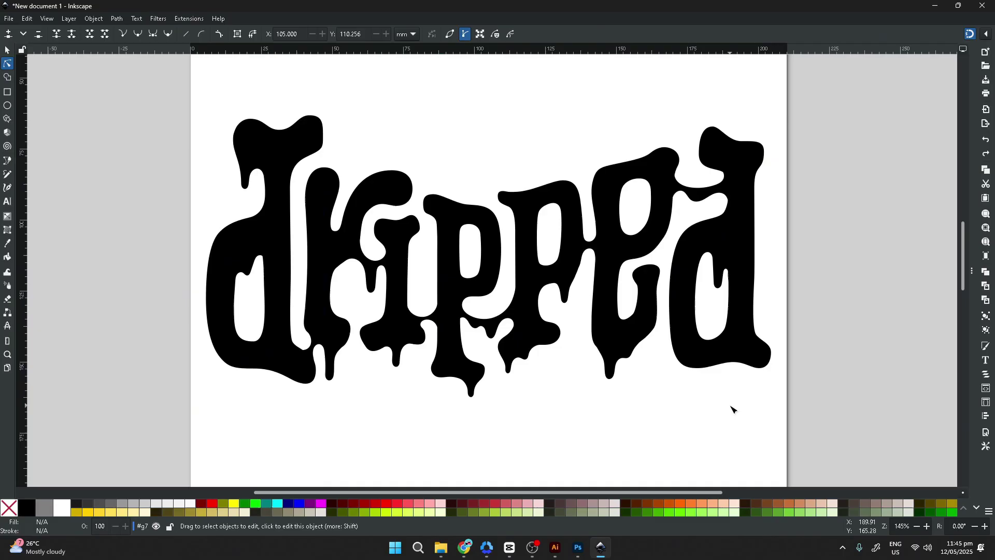
# Union every letter and drip path into a single combined lettering shape
pyautogui.moveTo(787, 444); pyautogui.dragTo(162, 89)
pyautogui.click(117, 18)
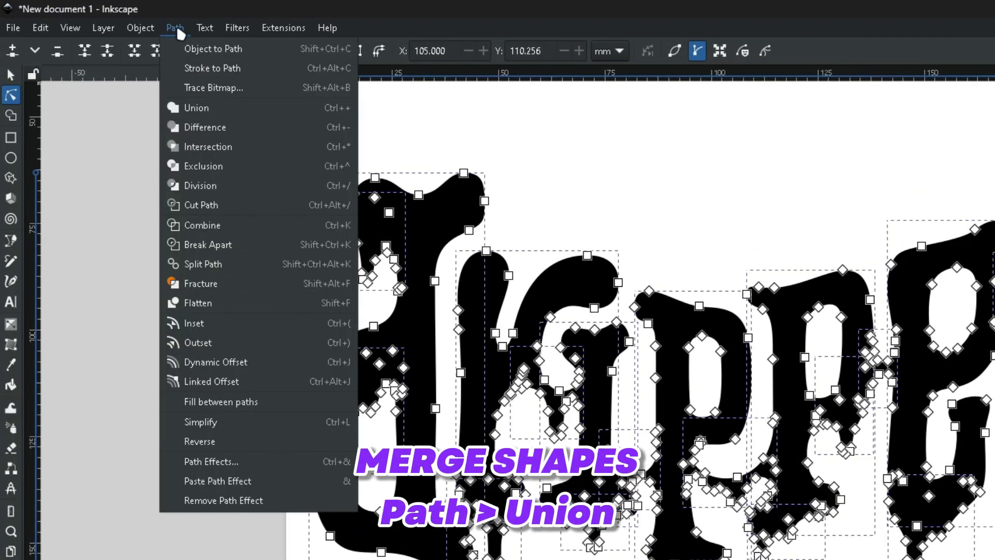
pyautogui.click(204, 109)
pyautogui.scroll(2, 575, 353)
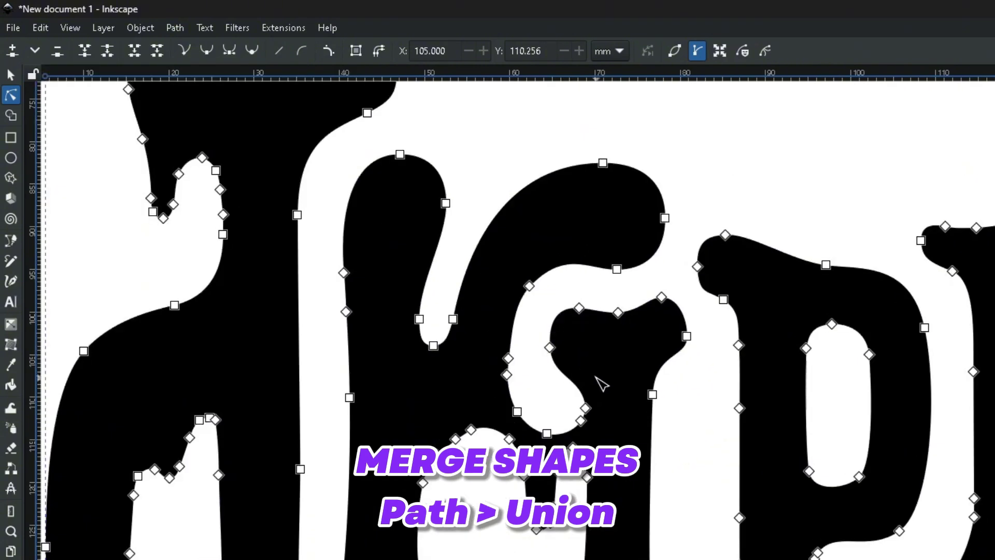
pyautogui.moveTo(964, 407); pyautogui.dragTo(719, 356)
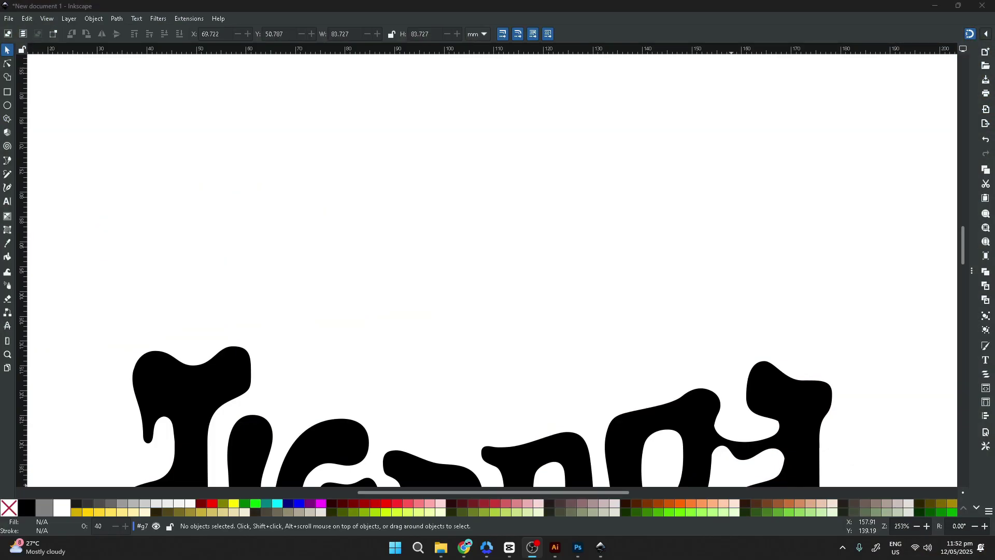
pyautogui.hotkey('alt', 'Tab')
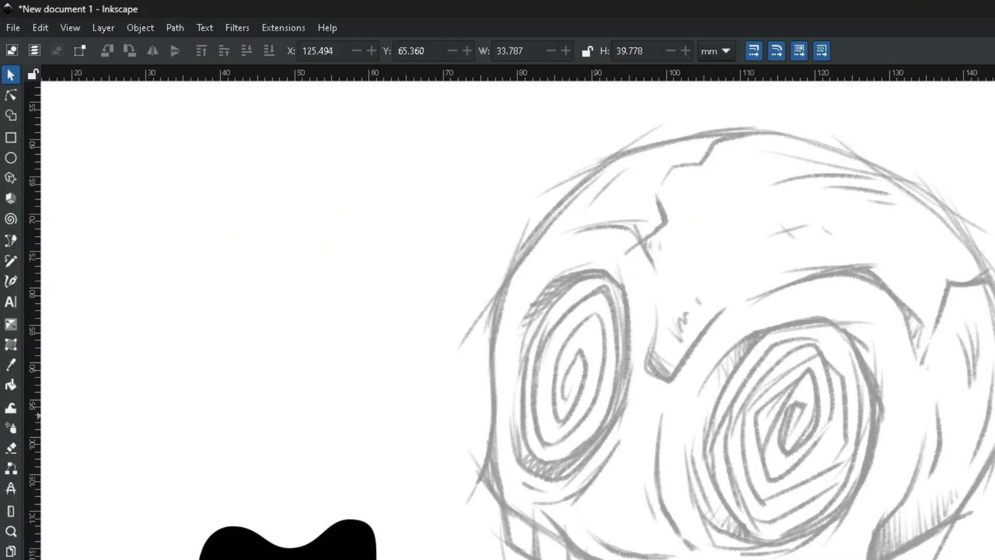
# Set the Pen tool to draw Ellipse-shaped strokes at 0.40 scale
pyautogui.click(15, 241)
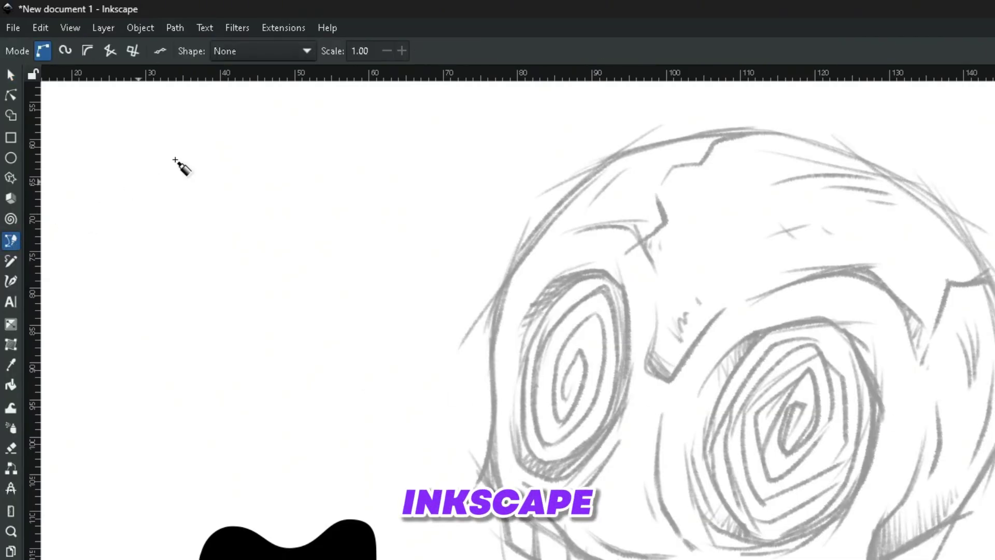
pyautogui.click(262, 57)
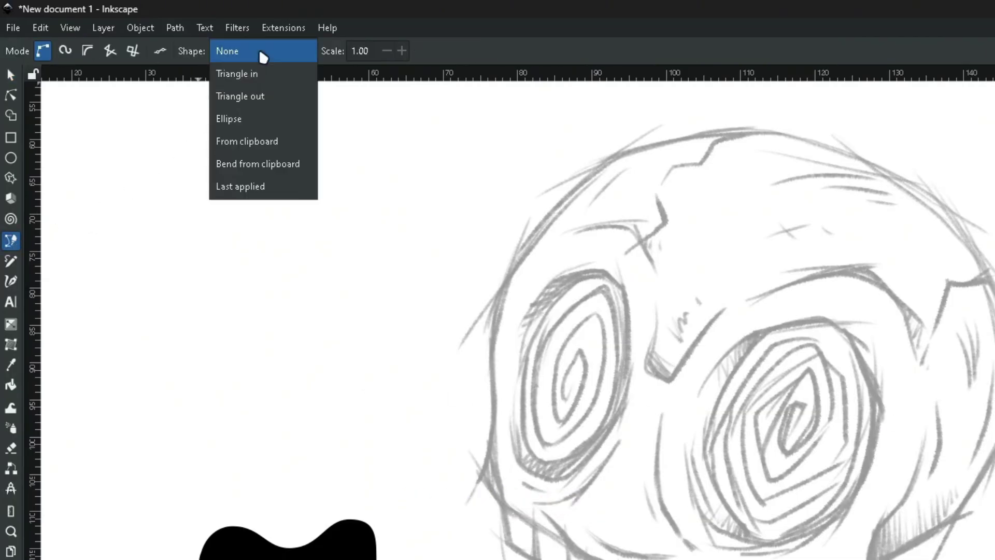
pyautogui.click(243, 123)
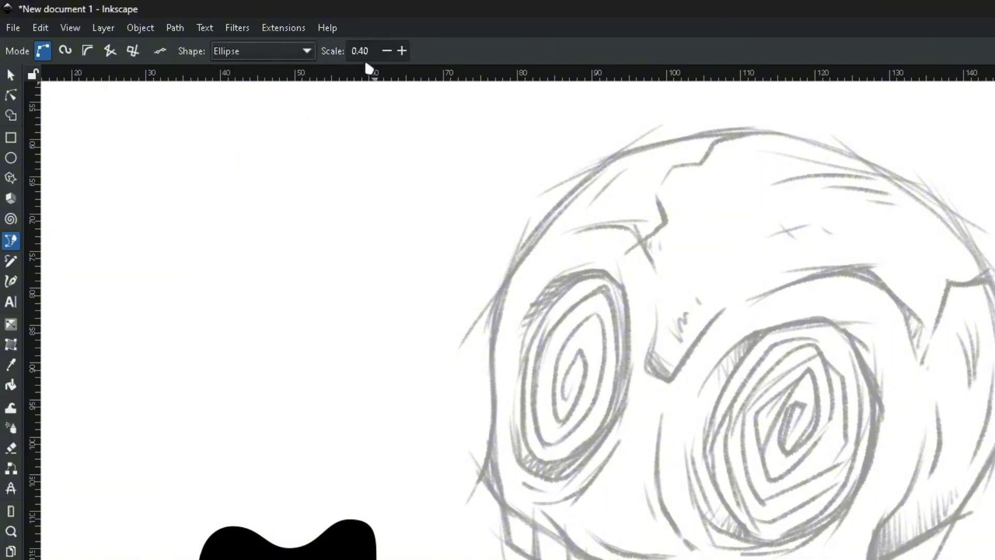
# Trace the skull's right outline and crown as one tapered arc stroke
pyautogui.moveTo(573, 262); pyautogui.dragTo(777, 266)
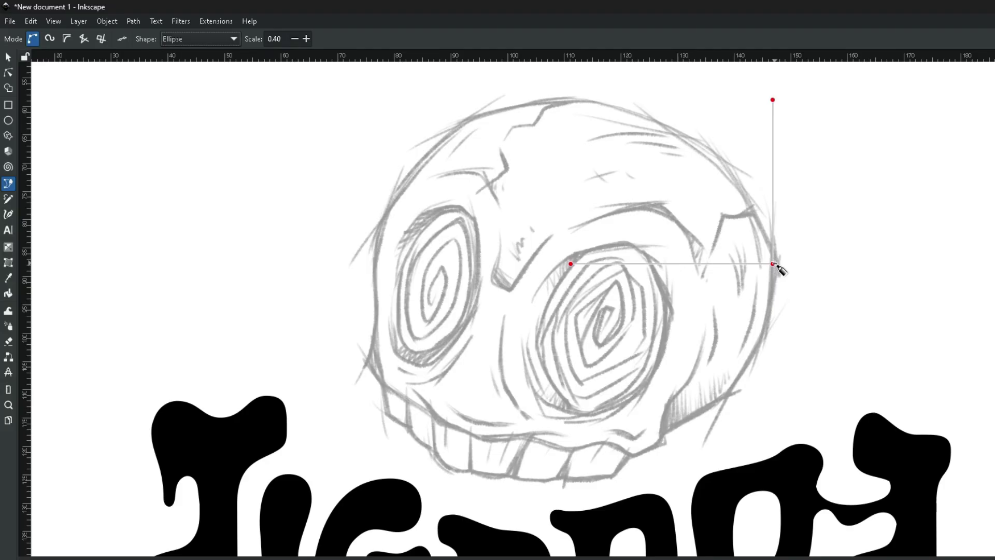
pyautogui.moveTo(956, 511); pyautogui.dragTo(942, 539)
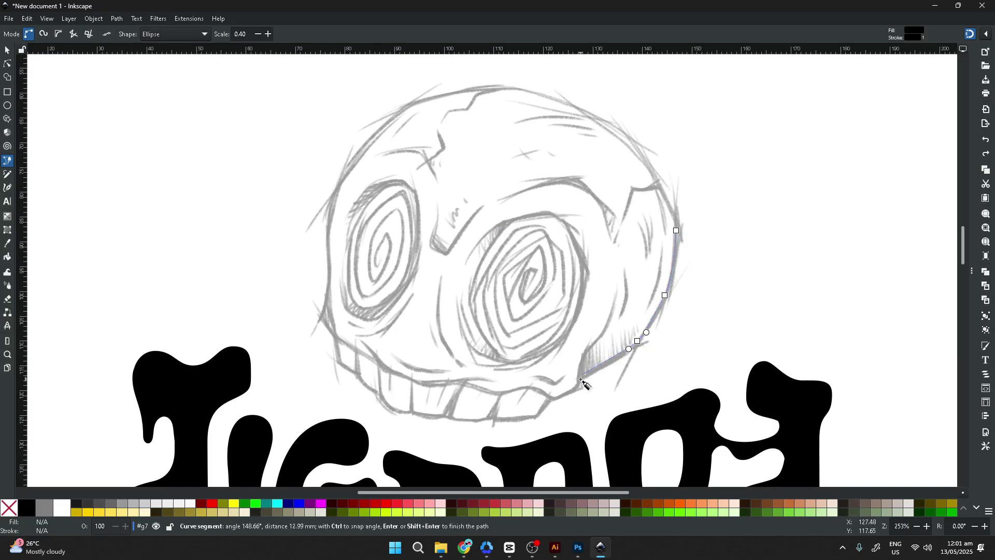
pyautogui.doubleClick(581, 379)
pyautogui.click(672, 256)
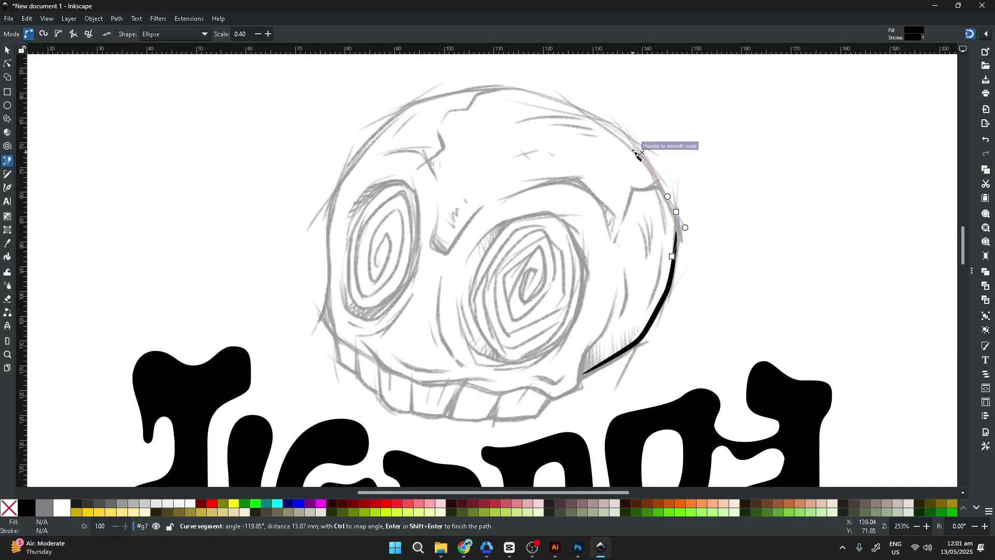
pyautogui.moveTo(330, 236); pyautogui.dragTo(336, 290)
pyautogui.press('Return')
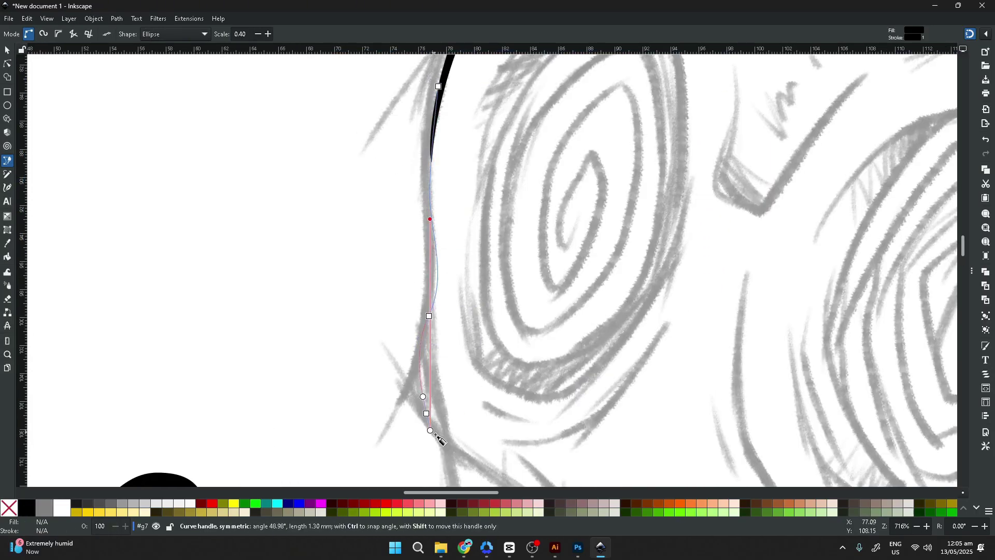
# Trace another tapered stroke along the skull sketch's outline
pyautogui.scroll(-5, 429, 412)
pyautogui.click(468, 247)
pyautogui.click(676, 299)
pyautogui.moveTo(769, 294); pyautogui.dragTo(794, 299)
pyautogui.scroll(-5, 507, 351)
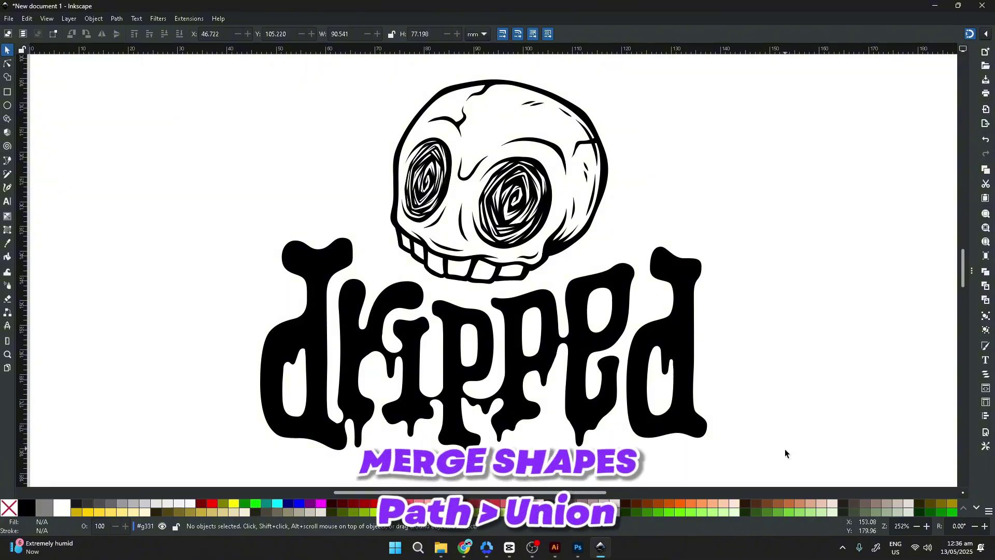
# Select the whole skull and lettering drawing and export it as Plain SVG
pyautogui.moveTo(788, 470)
pyautogui.mouseDown()
pyautogui.moveTo(735, 466)
pyautogui.moveTo(175, 237)
pyautogui.moveTo(210, 81)
pyautogui.moveTo(201, 58)
pyautogui.mouseUp()
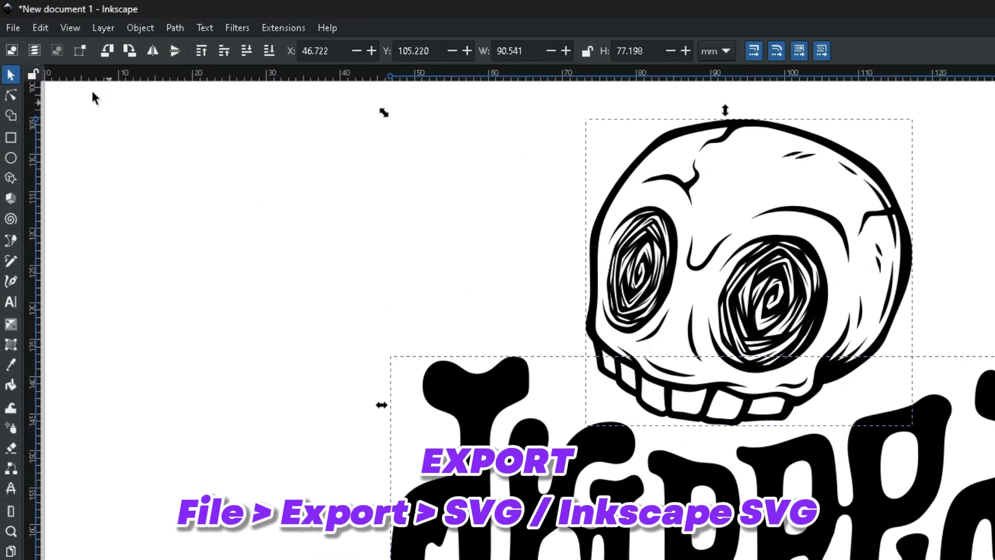
pyautogui.click(9, 18)
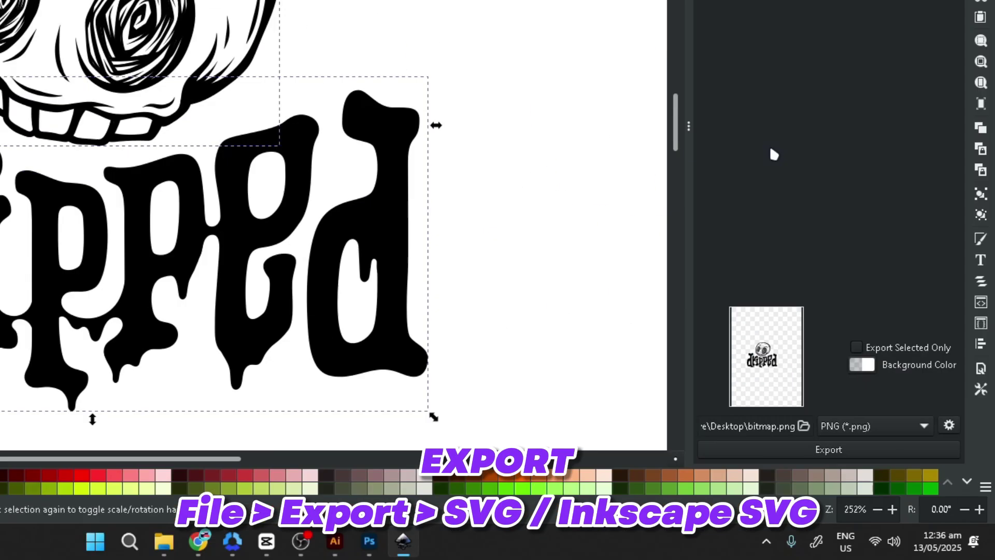
pyautogui.click(852, 424)
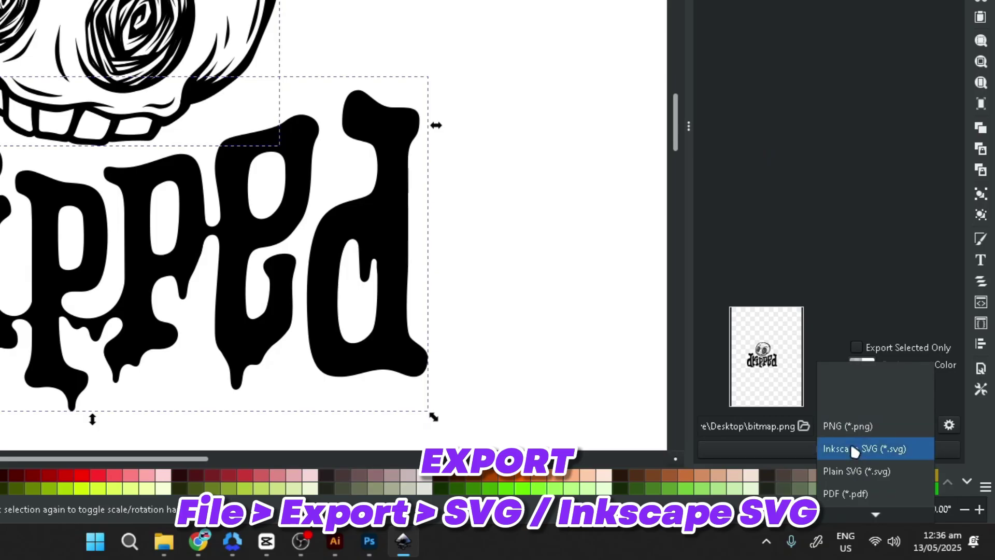
pyautogui.click(854, 471)
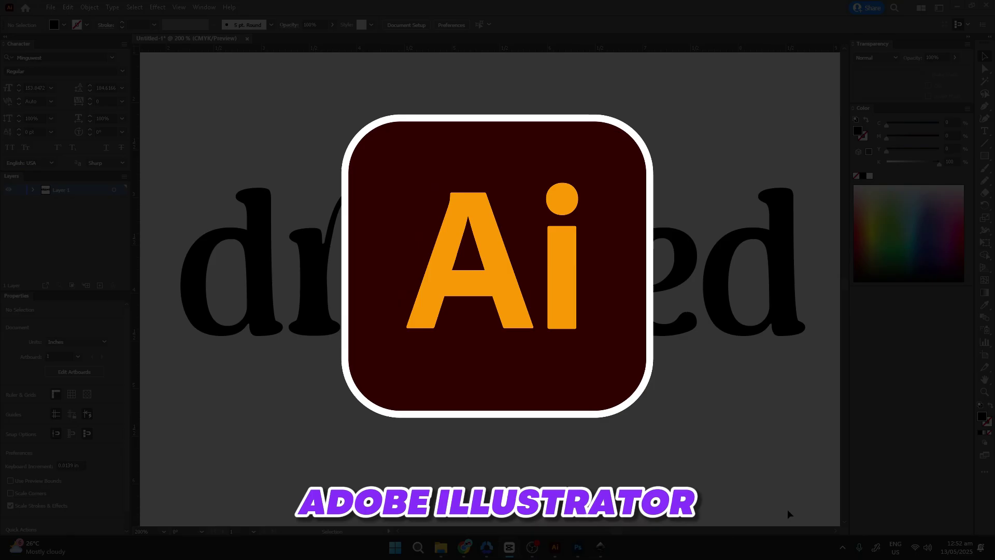
# Set the 'dripped' text to the Minguwest Regular font and bring up Object > Expand
pyautogui.click(758, 376)
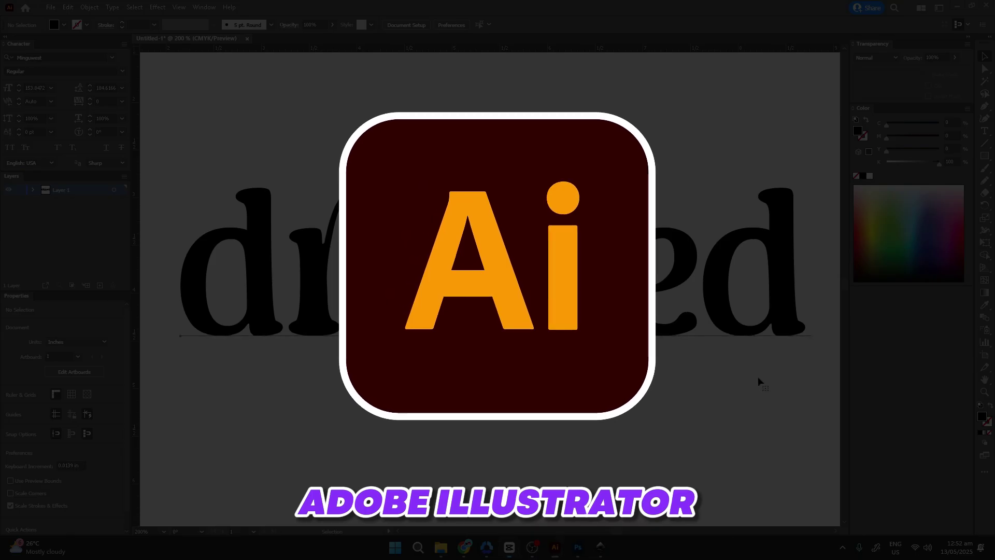
pyautogui.click(761, 426)
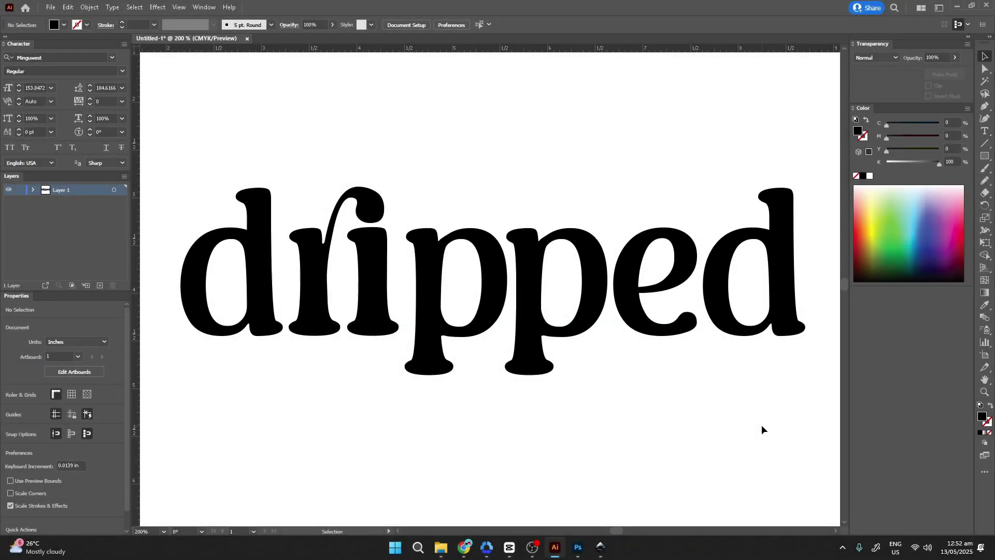
pyautogui.click(627, 281)
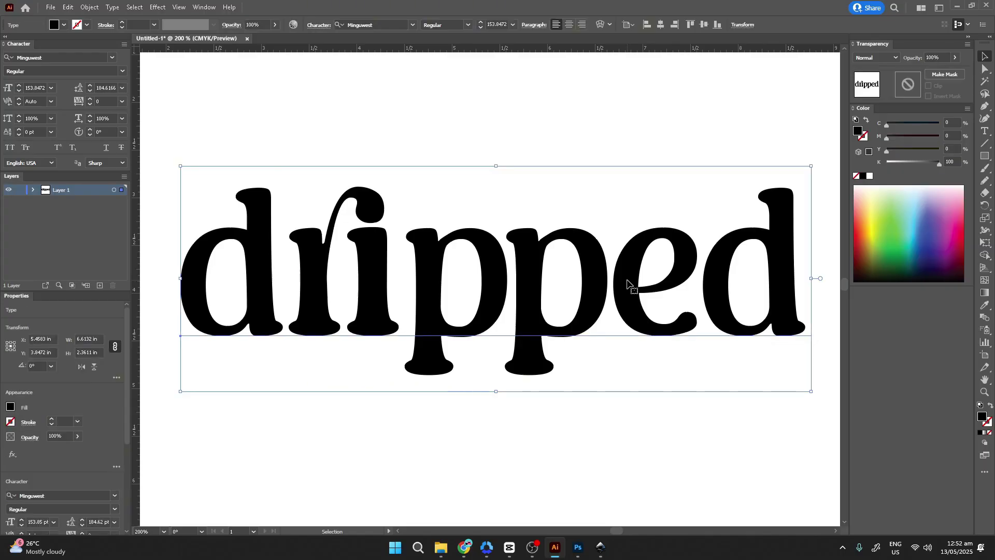
pyautogui.click(111, 59)
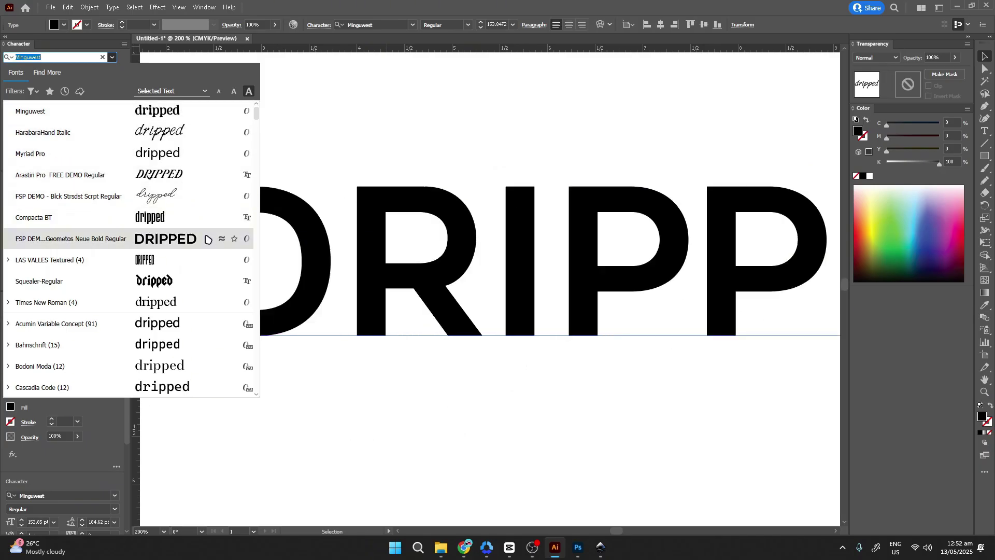
pyautogui.click(195, 112)
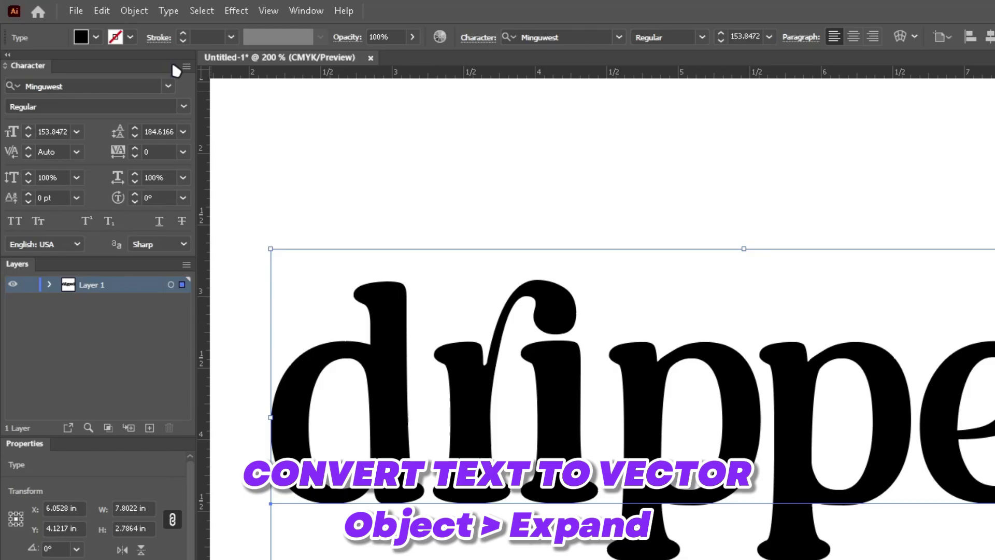
pyautogui.click(91, 8)
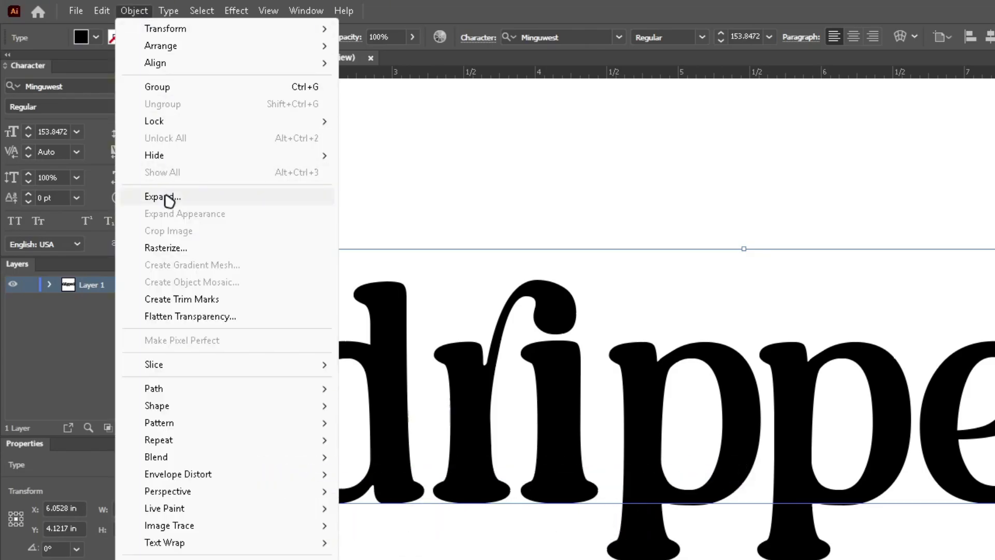
pyautogui.click(164, 197)
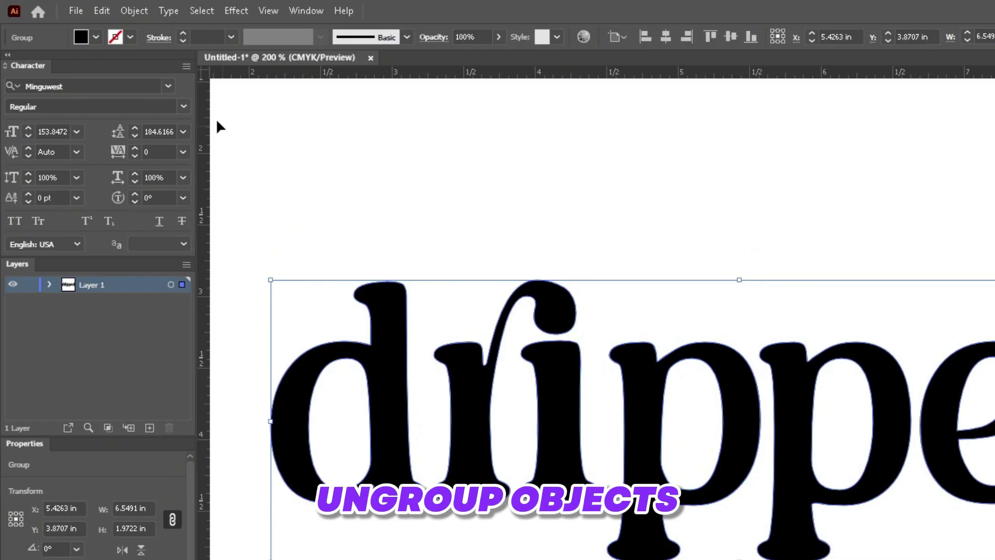
# Ungroup the expanded letters into separate glyph shapes
pyautogui.click(141, 14)
pyautogui.click(176, 103)
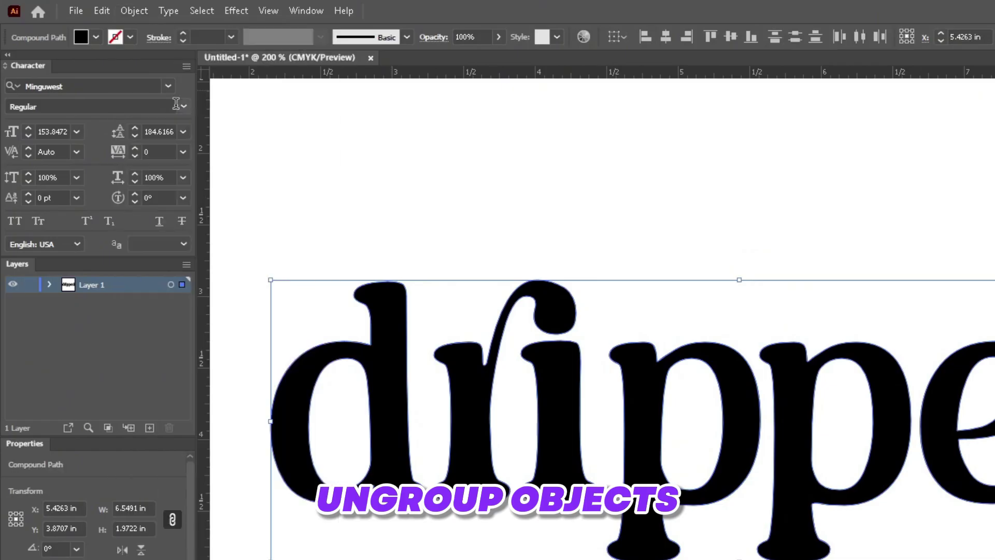
pyautogui.click(438, 211)
# Select individual glyphs and reshape the curve of the second p's foot
pyautogui.click(399, 346)
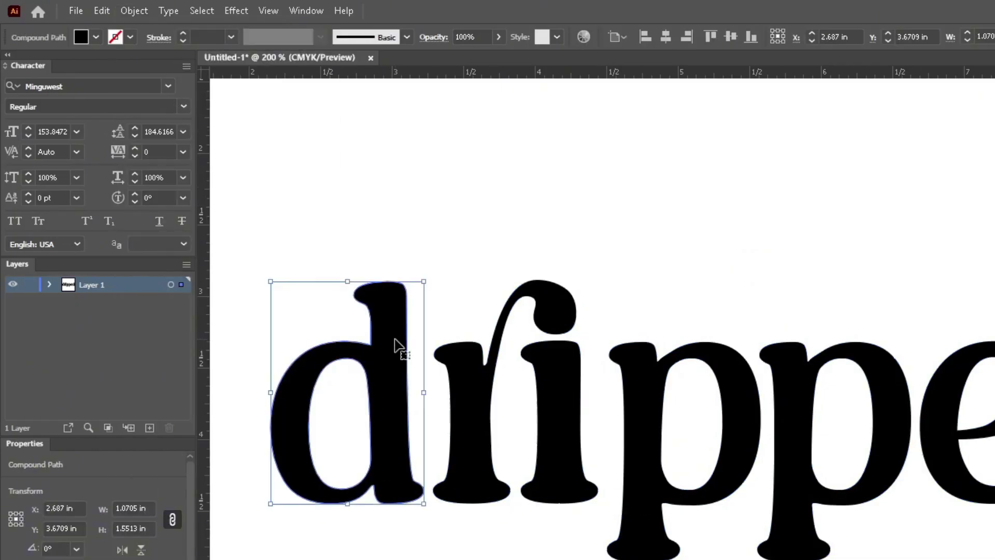
pyautogui.click(951, 421)
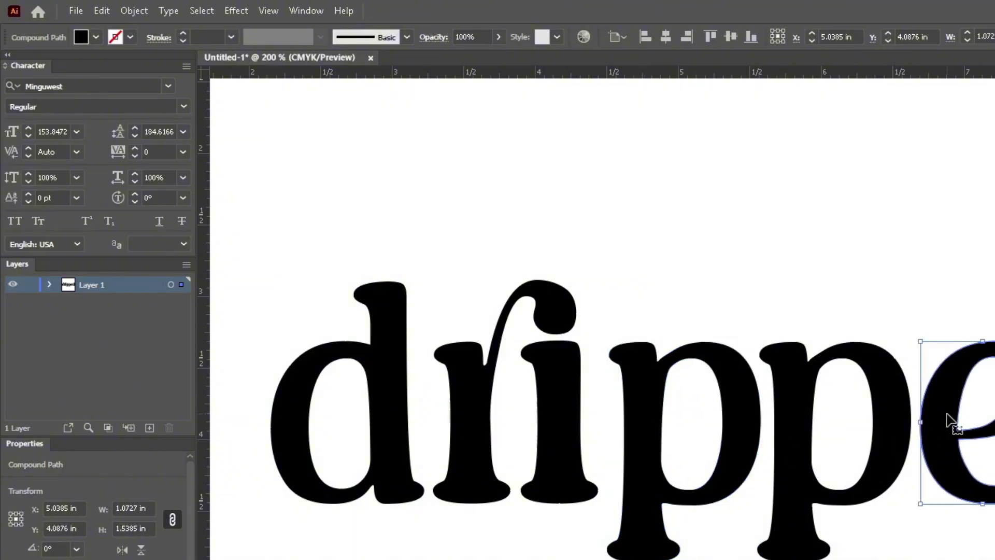
pyautogui.click(801, 428)
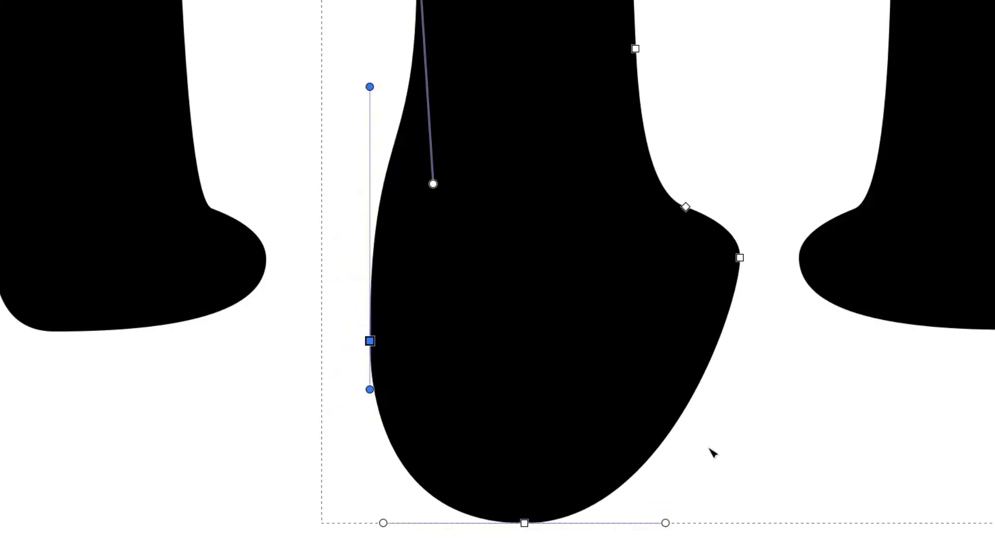
pyautogui.moveTo(712, 452); pyautogui.dragTo(773, 495)
pyautogui.moveTo(722, 240); pyautogui.dragTo(698, 346)
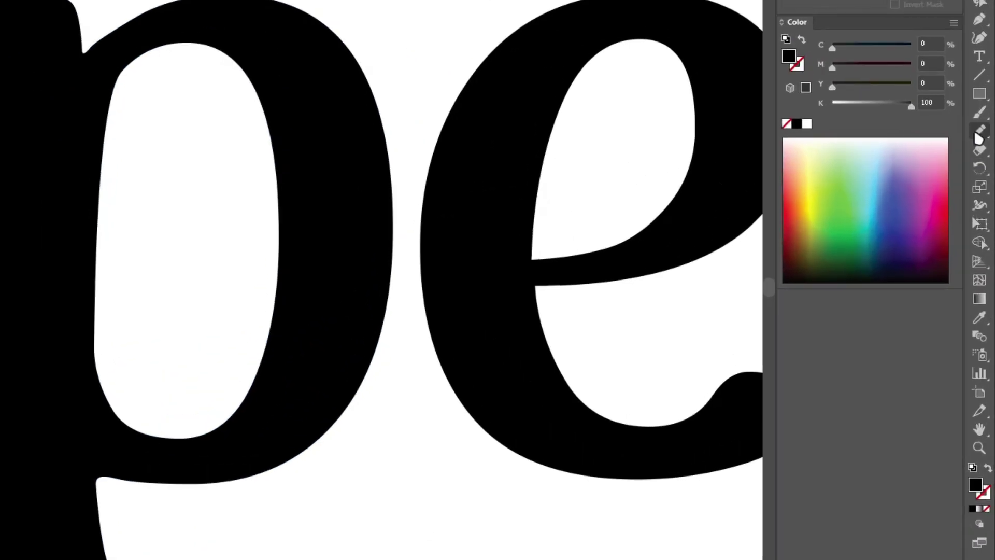
# Switch to the Pencil tool with the p selected for redrawing its inner curve
pyautogui.click(985, 180)
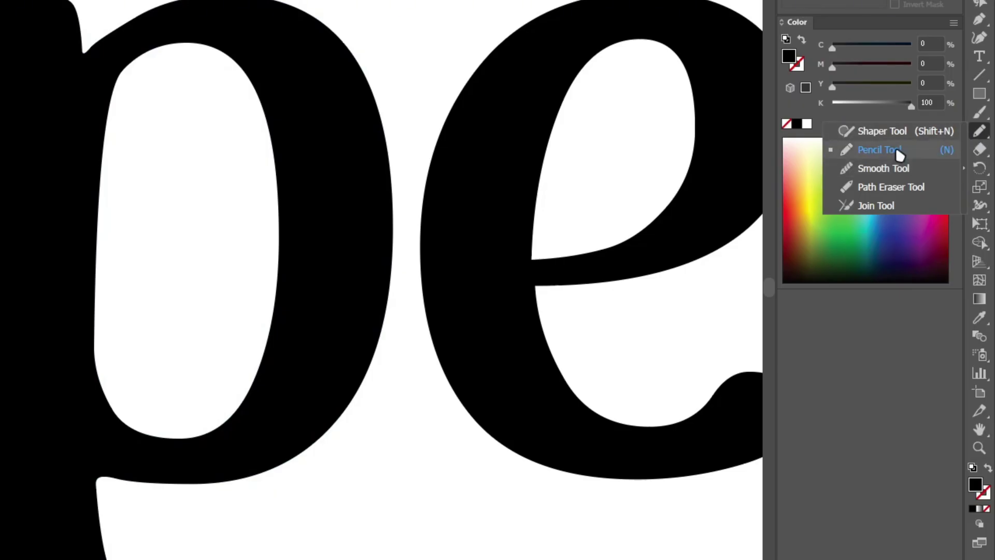
pyautogui.click(899, 153)
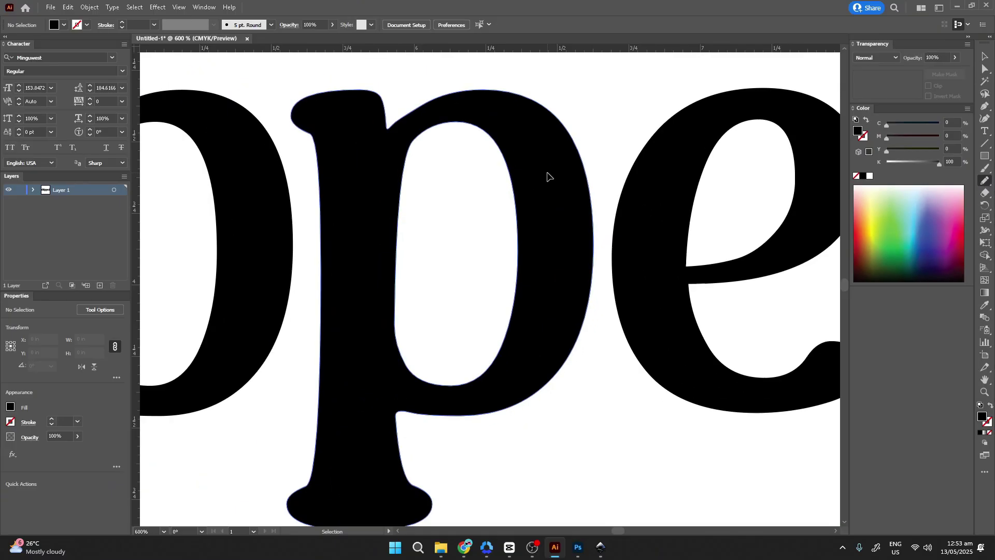
pyautogui.keyDown('ctrl'); pyautogui.click(86, 183); pyautogui.keyUp('ctrl')
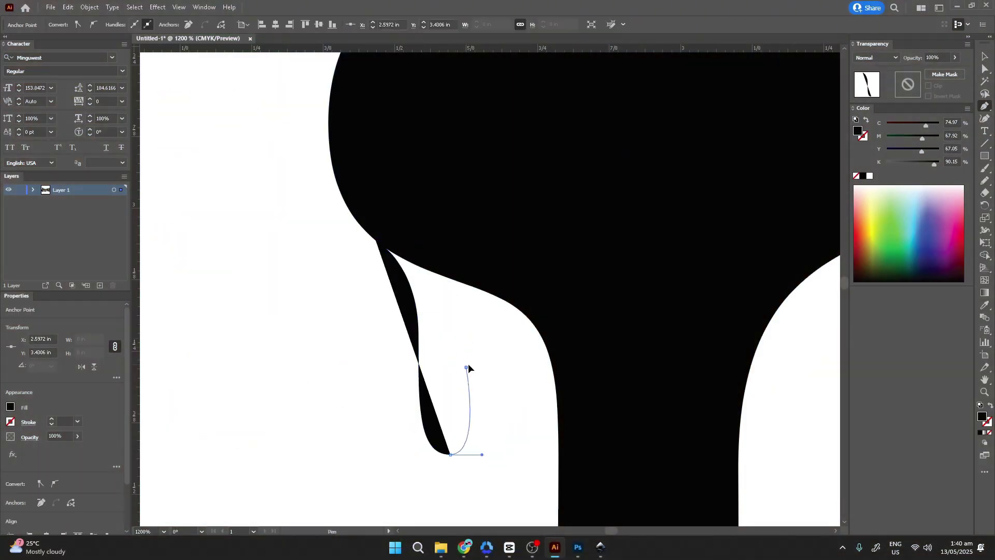
# Draw curved drip outlines hanging from the bottoms of the letters
pyautogui.moveTo(569, 286); pyautogui.dragTo(570, 244)
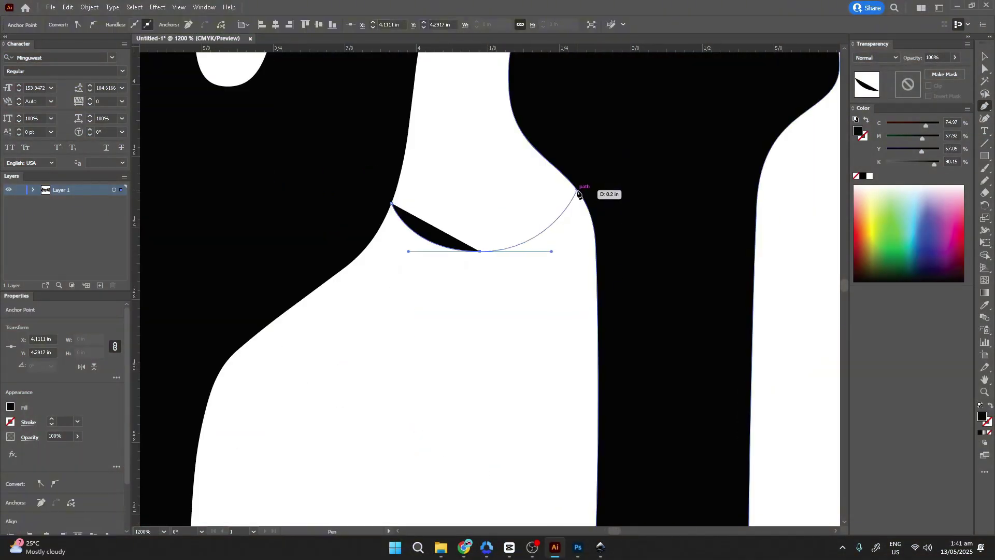
pyautogui.moveTo(533, 295); pyautogui.dragTo(493, 459)
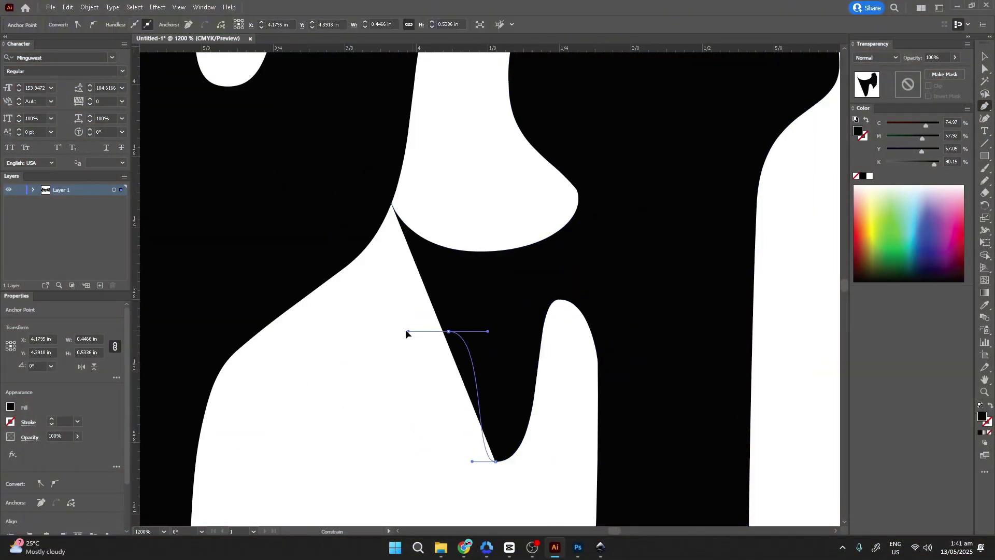
pyautogui.moveTo(361, 291); pyautogui.dragTo(344, 291)
pyautogui.moveTo(228, 353); pyautogui.dragTo(197, 425)
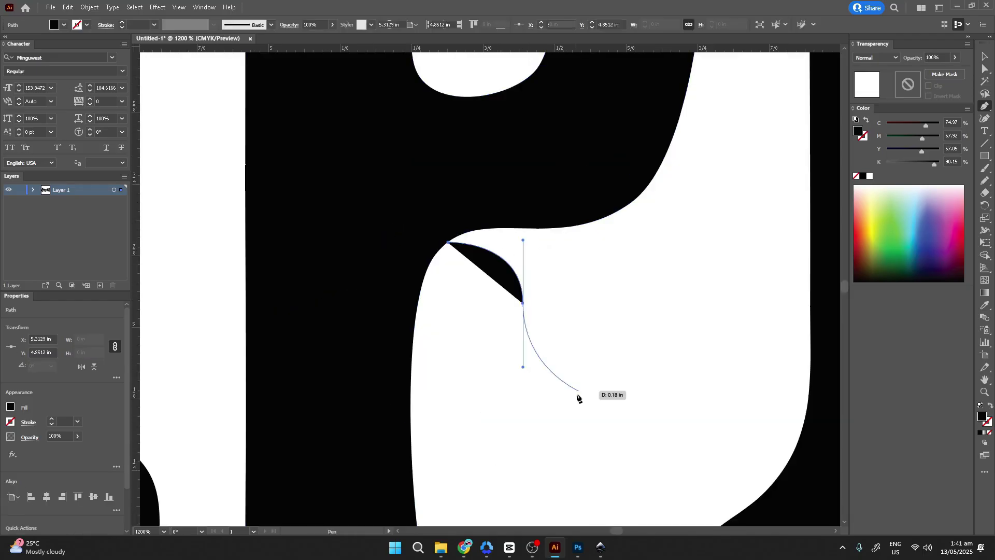
pyautogui.moveTo(570, 303); pyautogui.dragTo(570, 271)
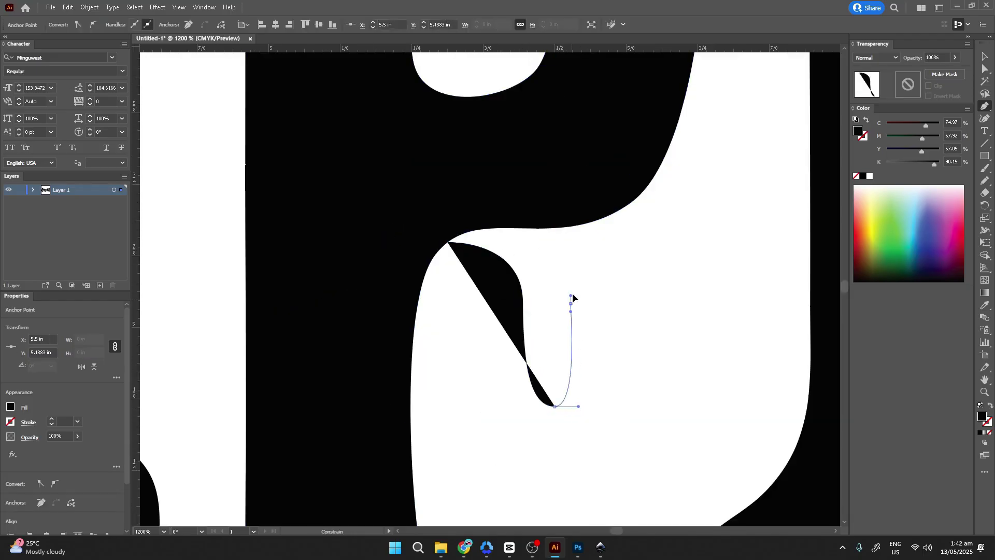
pyautogui.moveTo(621, 208); pyautogui.dragTo(649, 194)
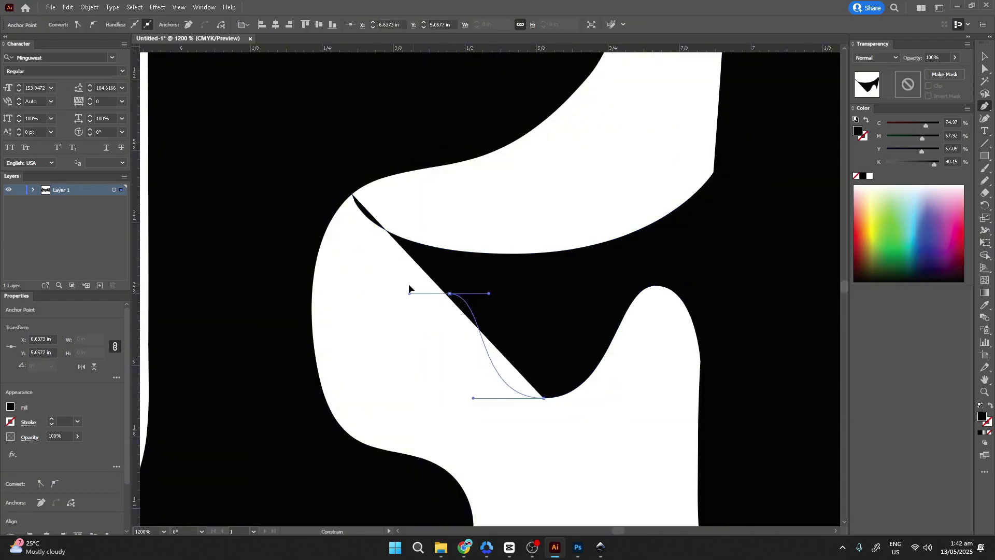
pyautogui.moveTo(354, 261); pyautogui.dragTo(330, 254)
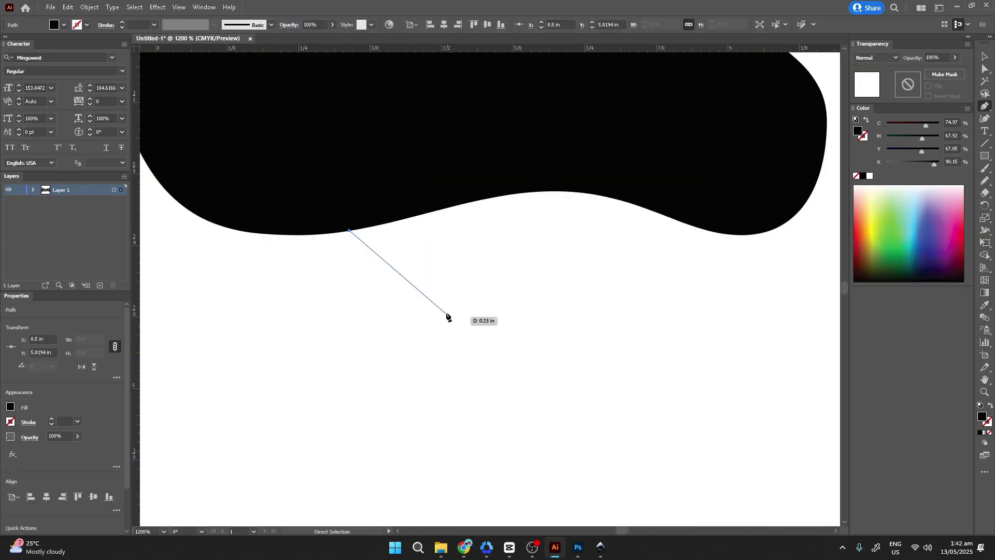
pyautogui.click(451, 317)
pyautogui.moveTo(511, 469); pyautogui.dragTo(580, 471)
pyautogui.moveTo(561, 363); pyautogui.dragTo(567, 282)
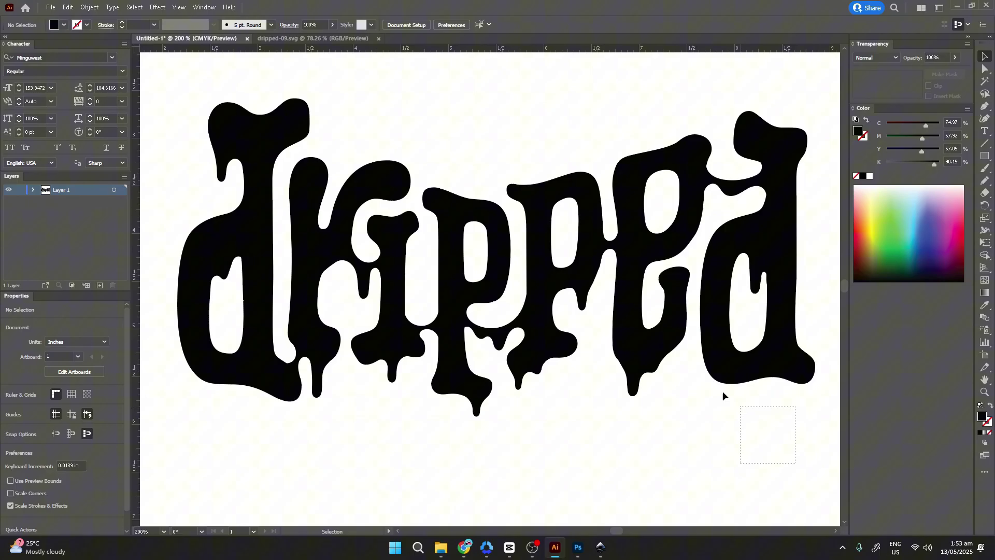
# Select all the dripped lettering and open the Pathfinder panel
pyautogui.moveTo(722, 391); pyautogui.dragTo(344, 141)
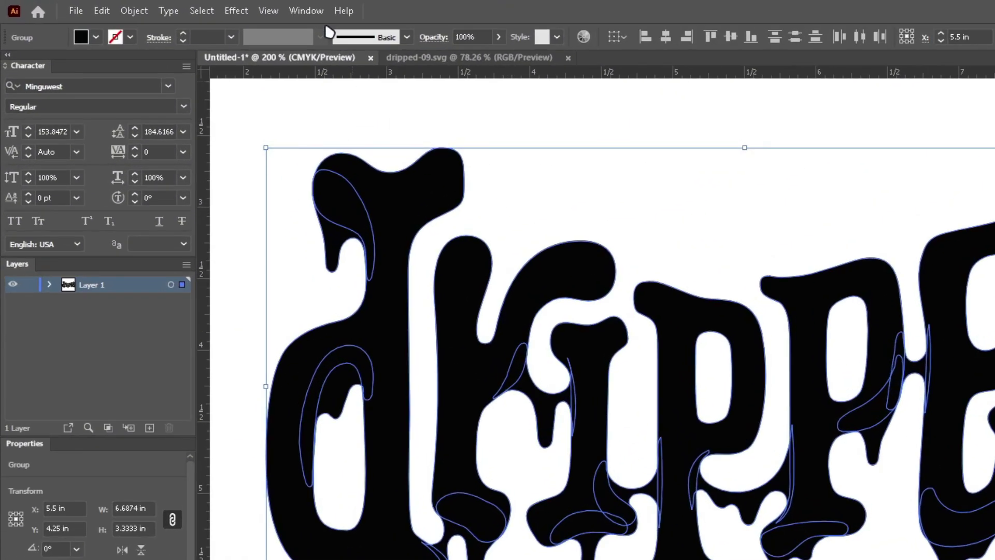
pyautogui.click(306, 11)
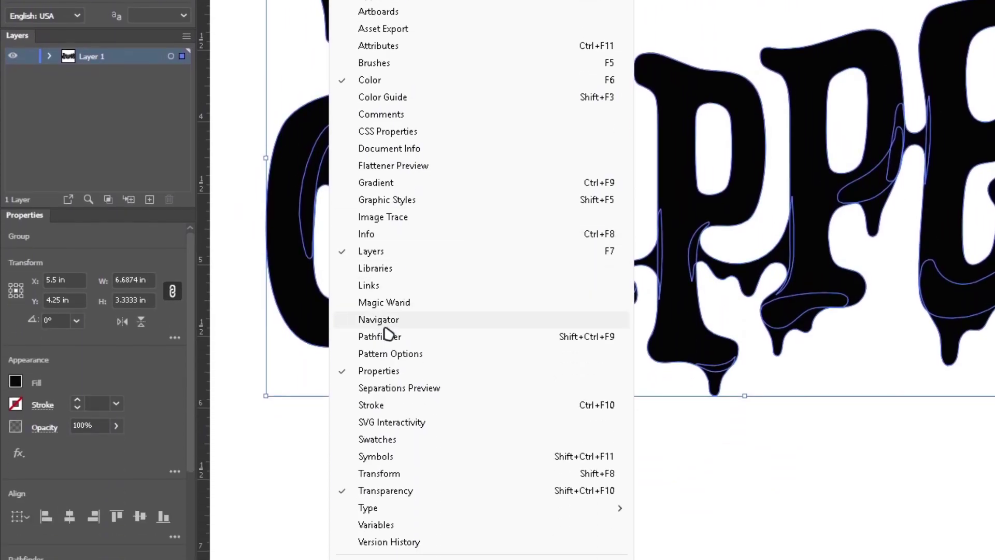
pyautogui.click(386, 338)
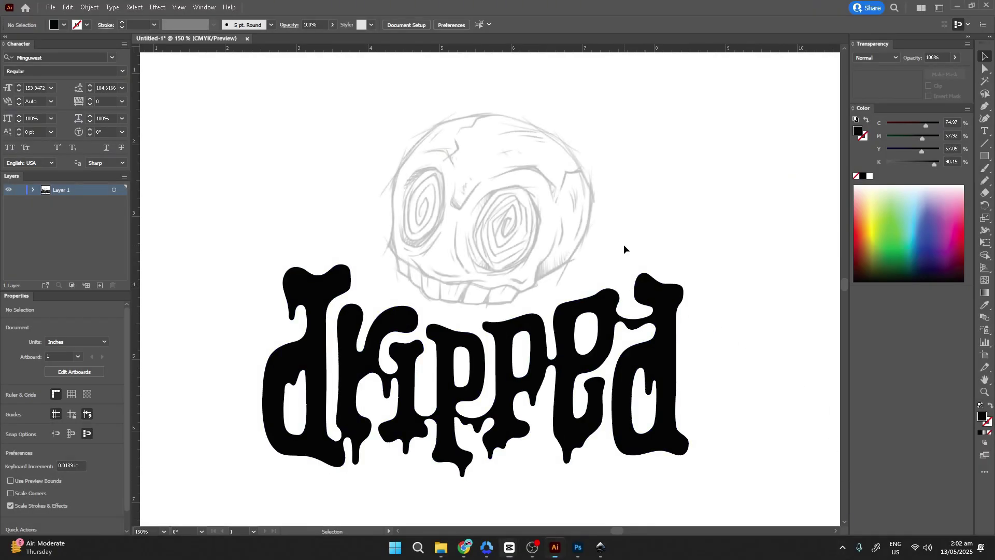
# Trace the skull's cheek outline with the Pen and taper its width
pyautogui.scroll(5, 614, 248)
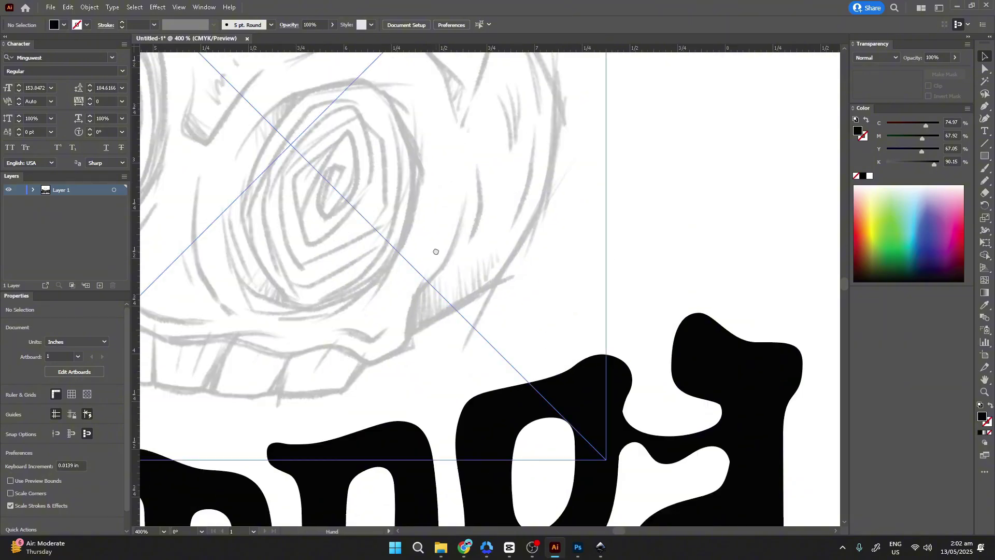
pyautogui.moveTo(436, 251); pyautogui.dragTo(560, 260)
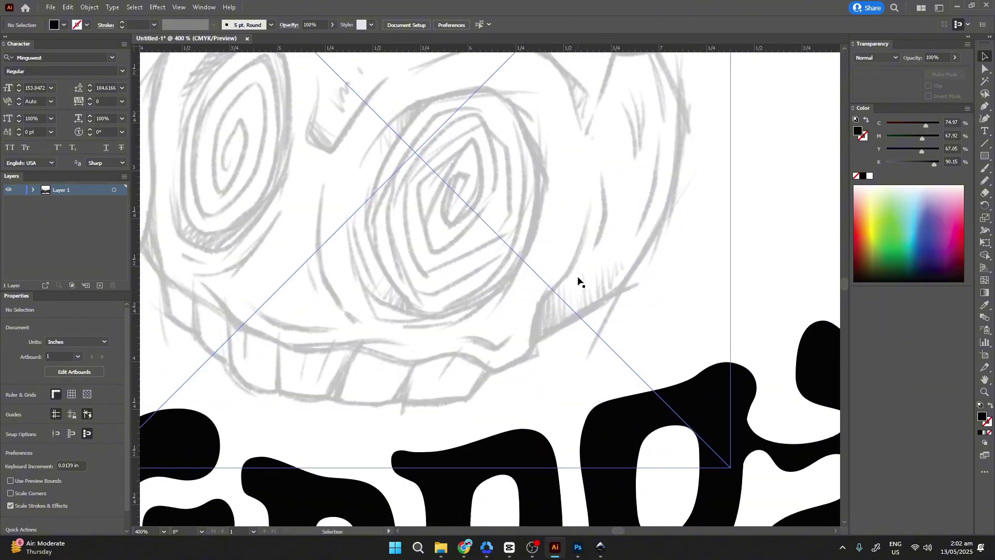
pyautogui.press('p')
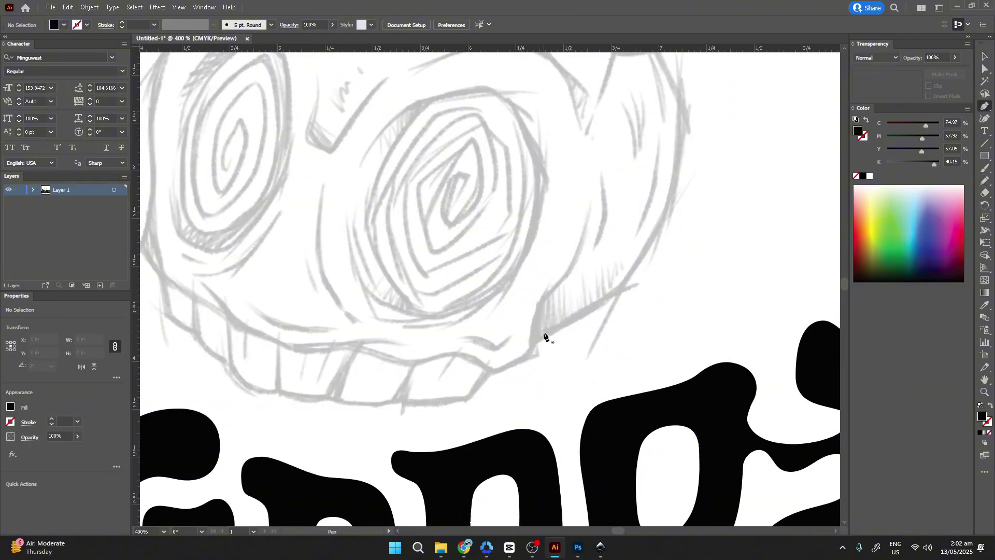
pyautogui.click(533, 341)
pyautogui.click(631, 273)
pyautogui.moveTo(678, 168); pyautogui.dragTo(684, 128)
pyautogui.moveTo(671, 80); pyautogui.dragTo(663, 67)
pyautogui.moveTo(704, 133); pyautogui.dragTo(589, 219)
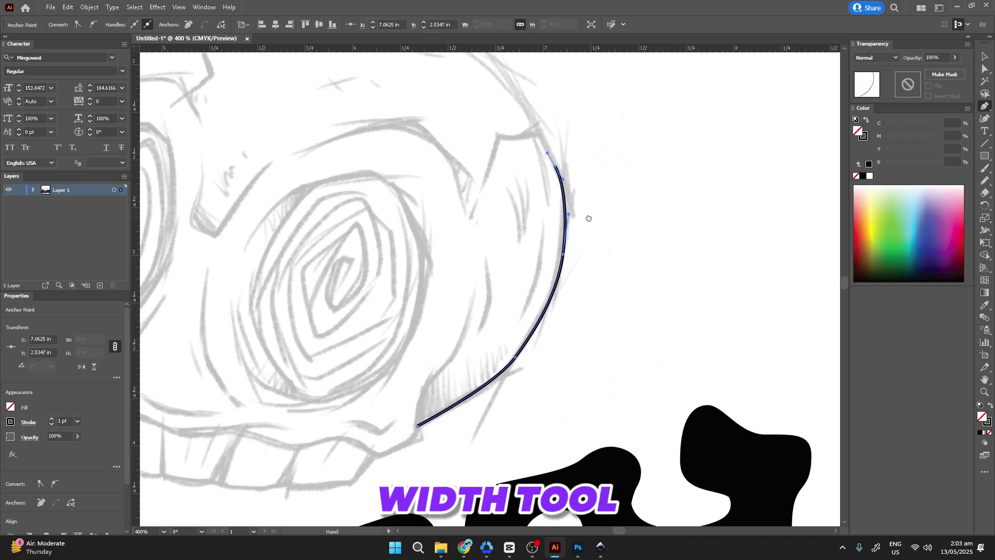
pyautogui.press('a')
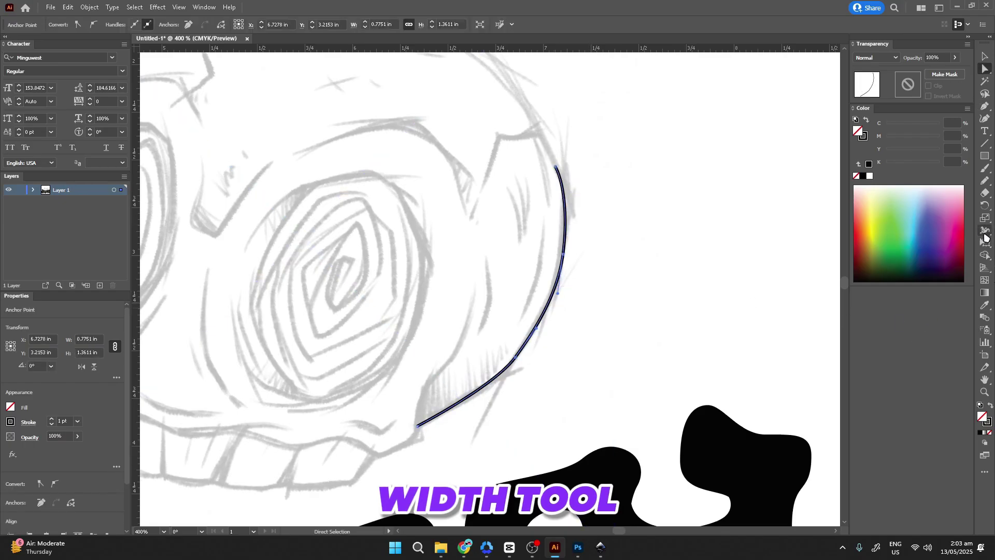
pyautogui.moveTo(515, 359); pyautogui.dragTo(519, 365)
pyautogui.moveTo(417, 425); pyautogui.dragTo(417, 435)
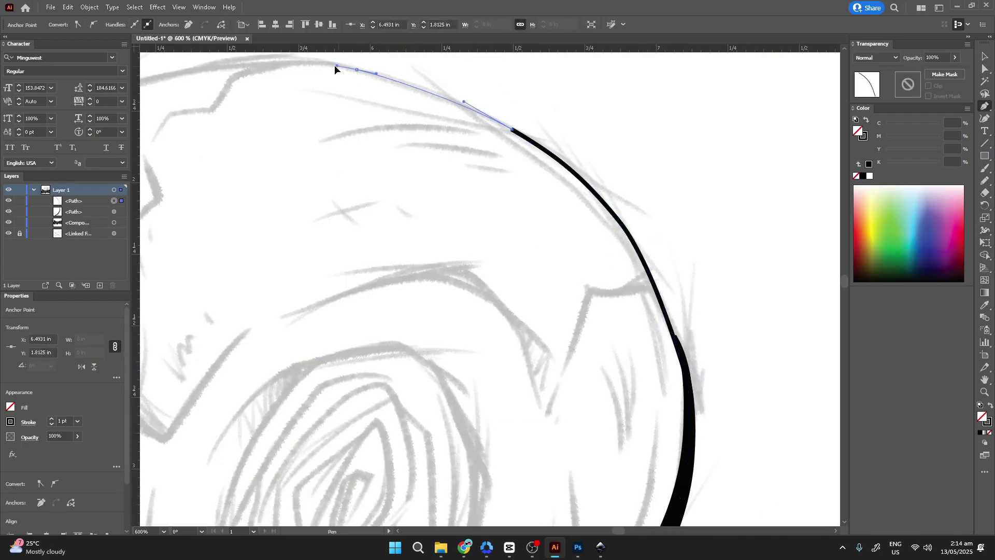
# Trace the skull's top outline and vary the widths of the top, jaw and mouth strokes
pyautogui.click(336, 66)
pyautogui.moveTo(513, 129); pyautogui.dragTo(539, 125)
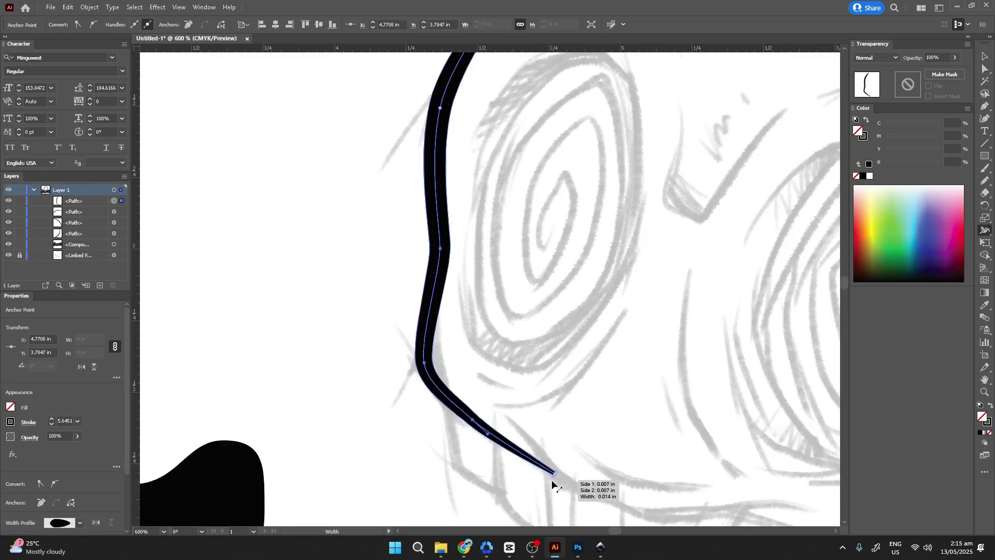
pyautogui.moveTo(554, 479); pyautogui.dragTo(551, 479)
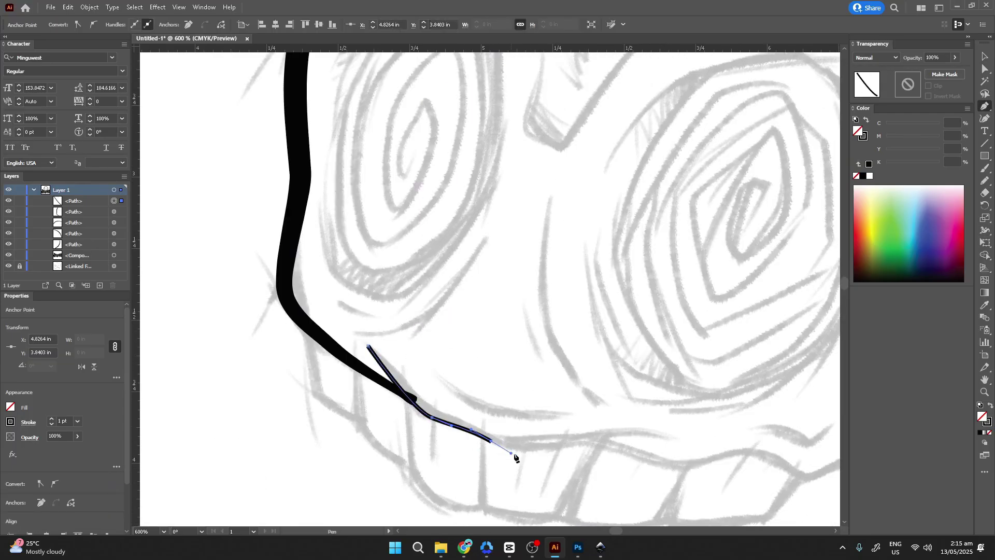
pyautogui.moveTo(637, 439); pyautogui.dragTo(639, 444)
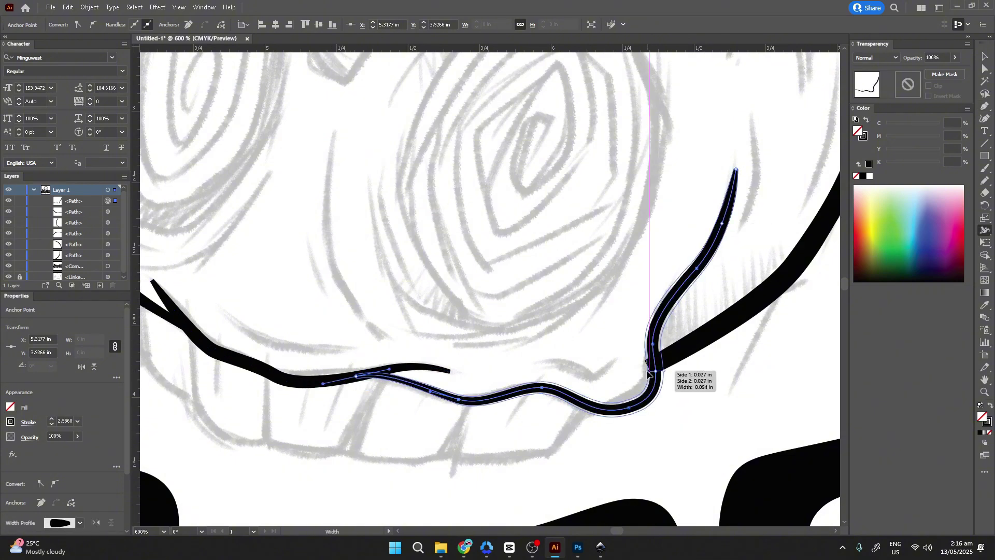
pyautogui.moveTo(460, 399); pyautogui.dragTo(458, 406)
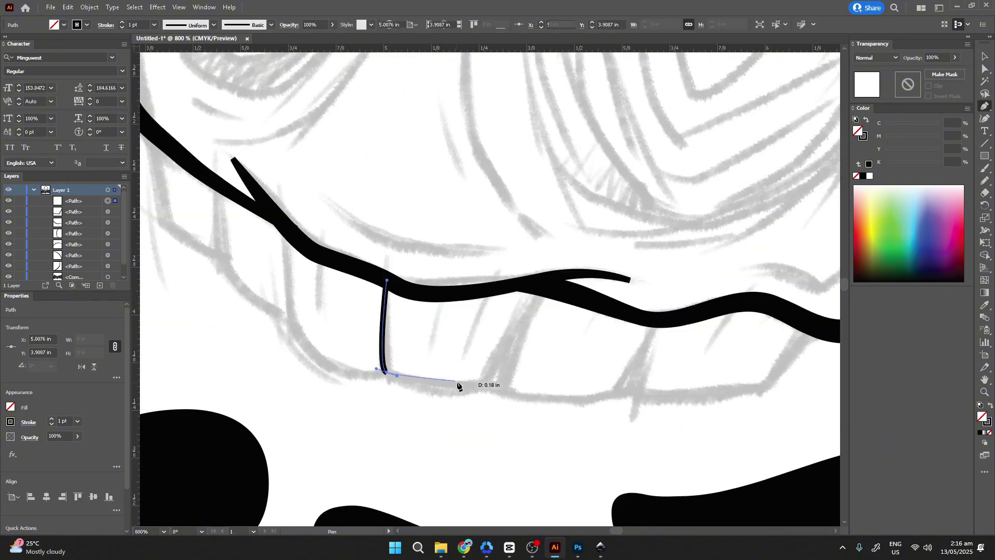
# Draw the U-shaped tooth outline and refine its stroke thickness
pyautogui.click(482, 381)
pyautogui.click(541, 286)
pyautogui.hotkey('shift', 'w')
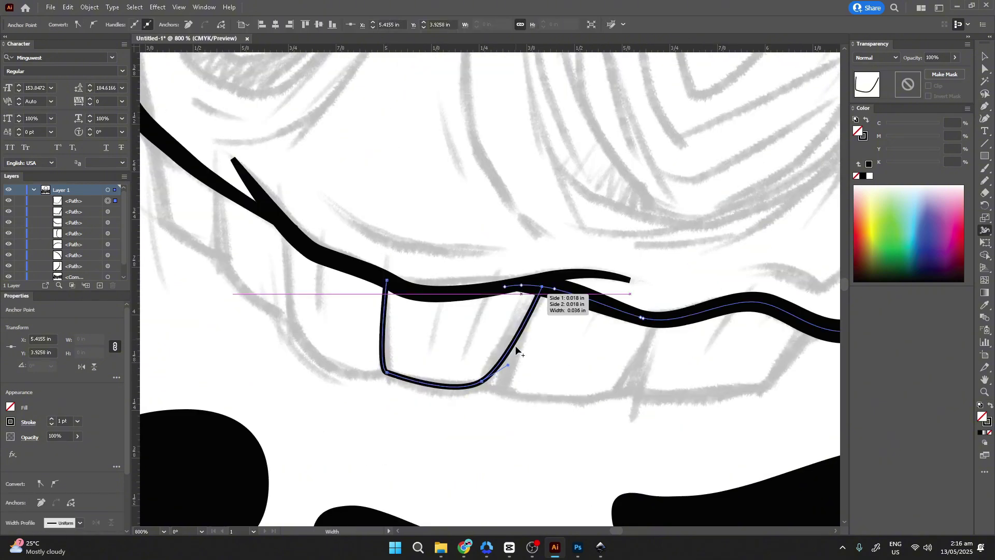
pyautogui.moveTo(543, 287); pyautogui.dragTo(544, 290)
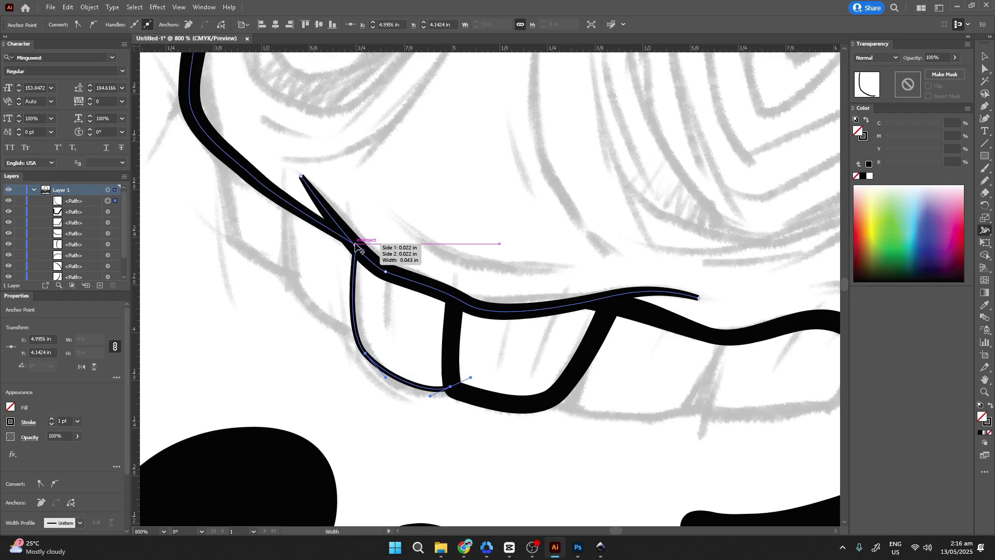
pyautogui.moveTo(383, 358); pyautogui.dragTo(363, 346)
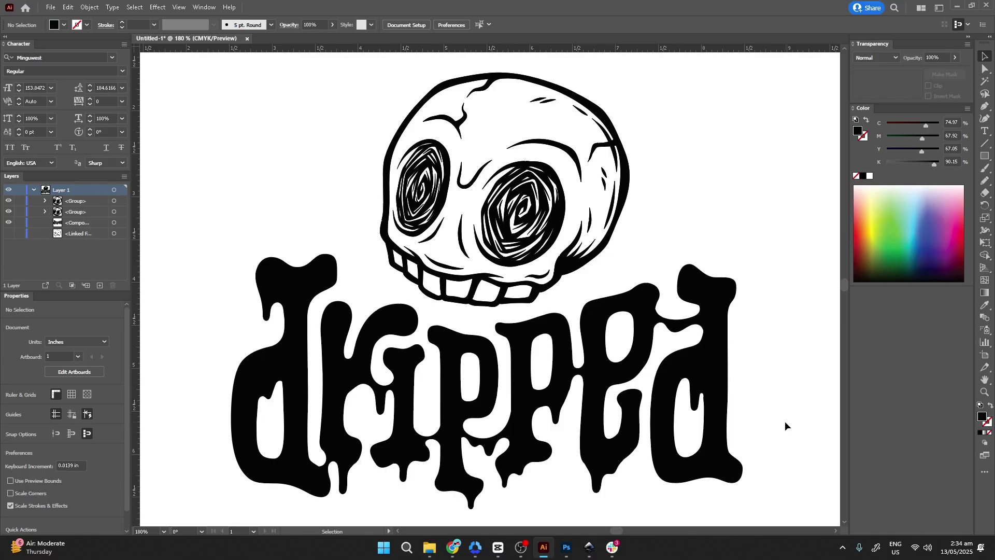
# Export the artwork as an SVG file named 'dripped', reaching the SVG Options dialog
pyautogui.click(50, 7)
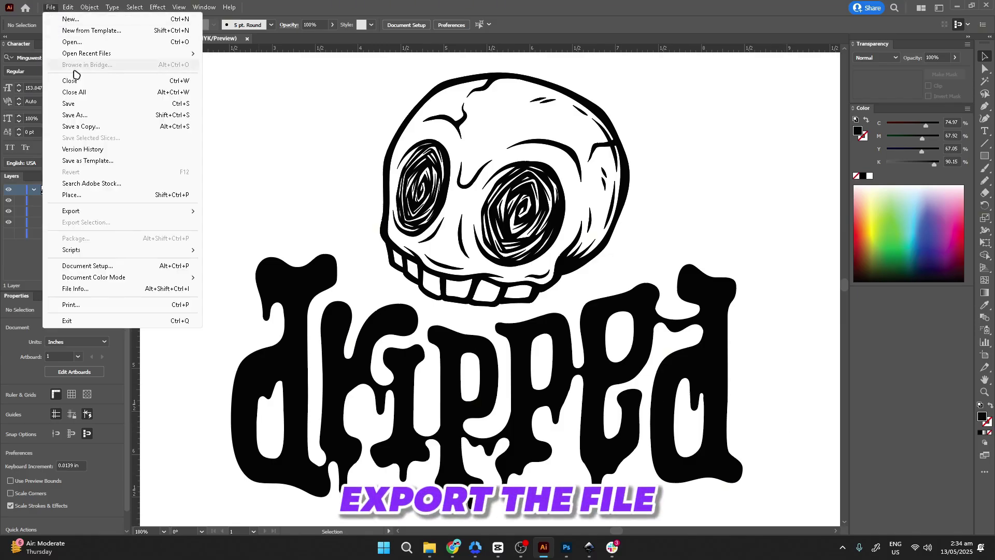
pyautogui.moveTo(201, 214)
pyautogui.click(233, 223)
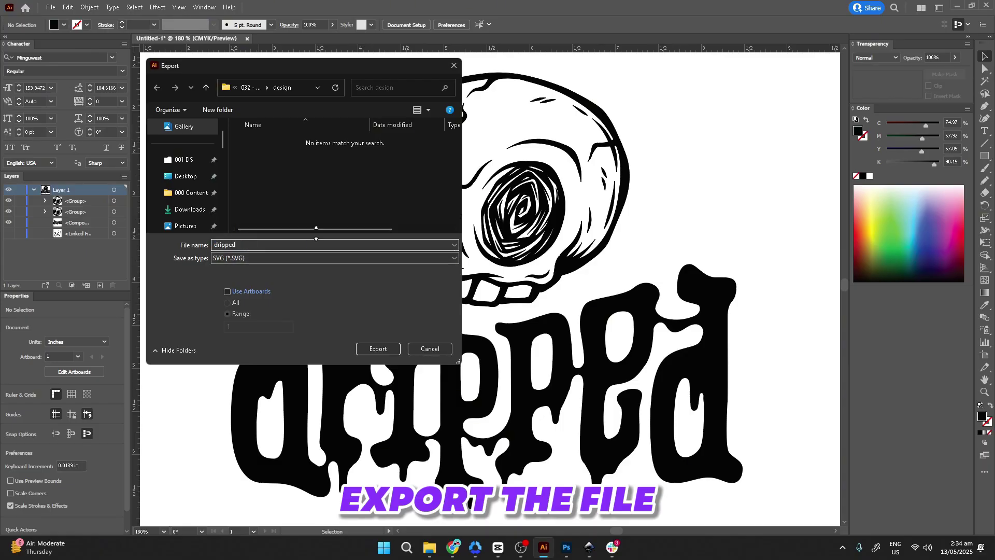
pyautogui.click(378, 349)
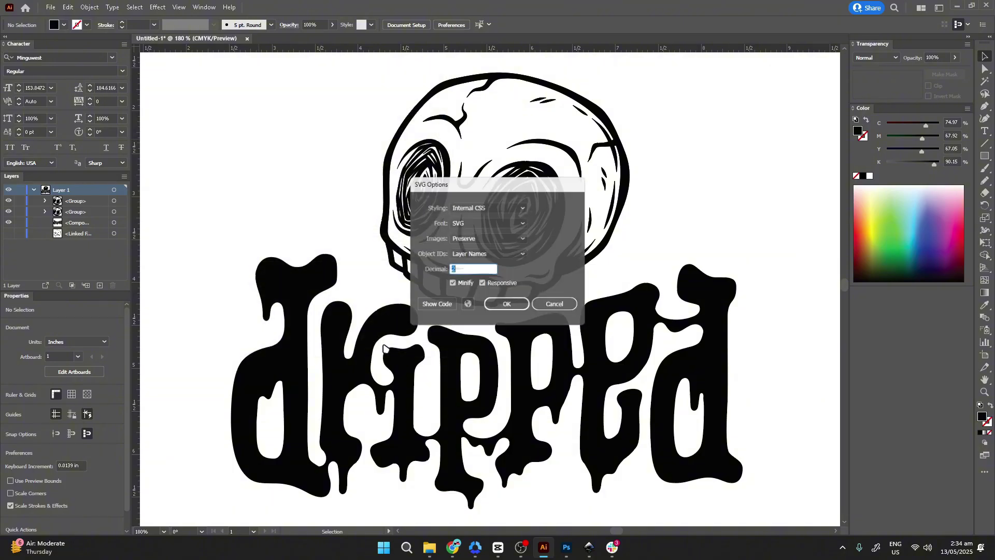